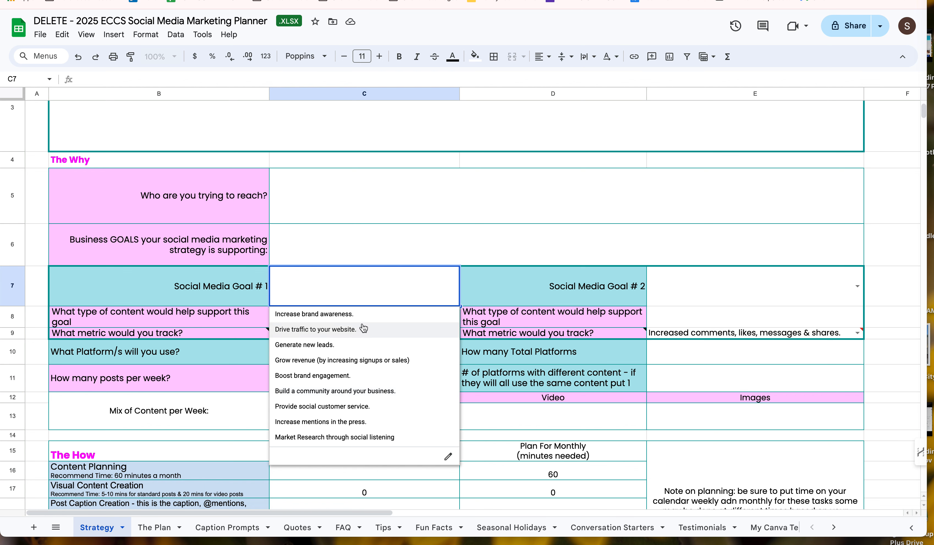
# Step: Set Social Media Goal #1 to "Increase brand awareness." and Goal #2 to "Build a community around your business."
pyautogui.click(362, 316)
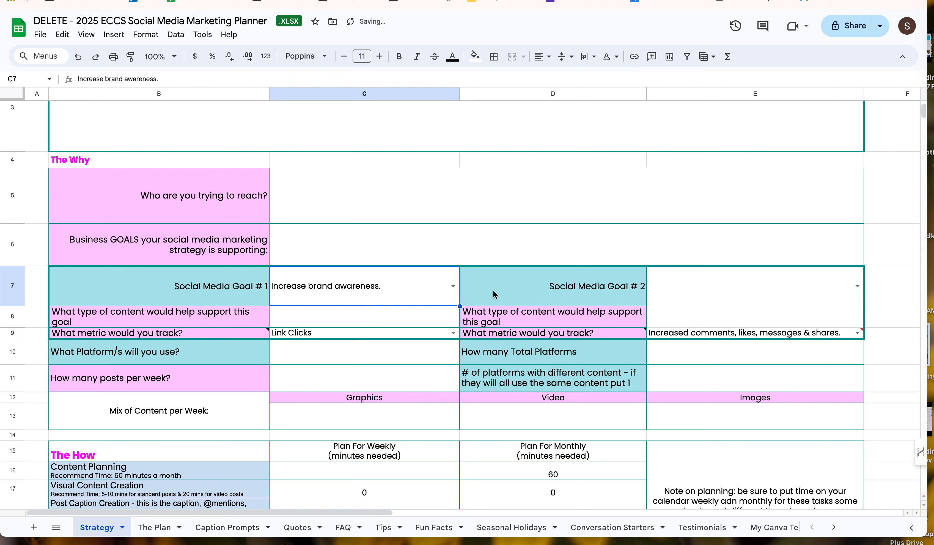
pyautogui.click(858, 287)
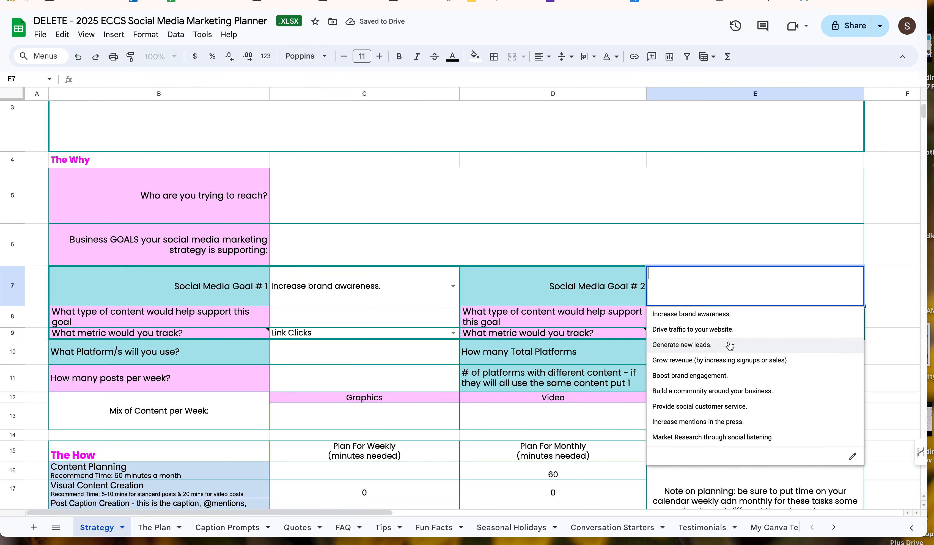
pyautogui.click(759, 392)
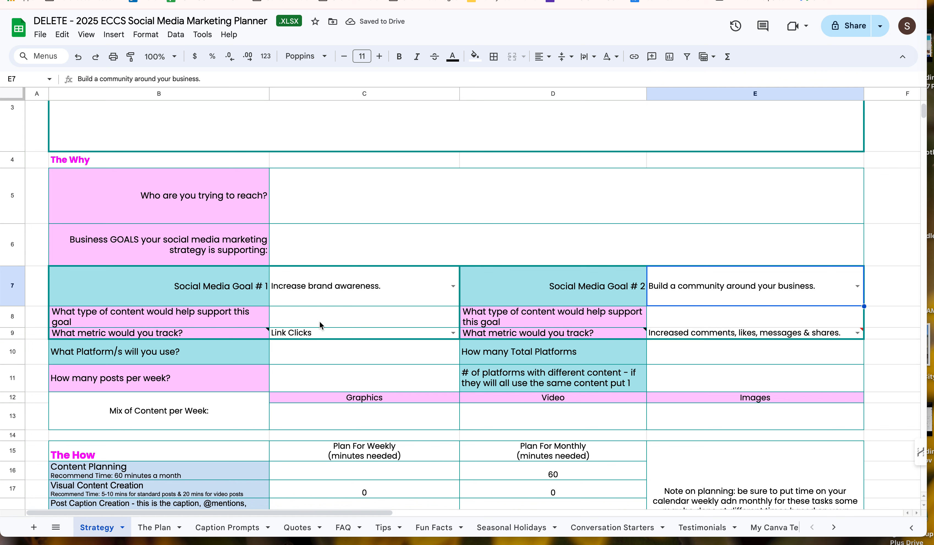
# Step: Review the metric guidance notes and the available metric choices for Social Media Goal #1
pyautogui.click(305, 321)
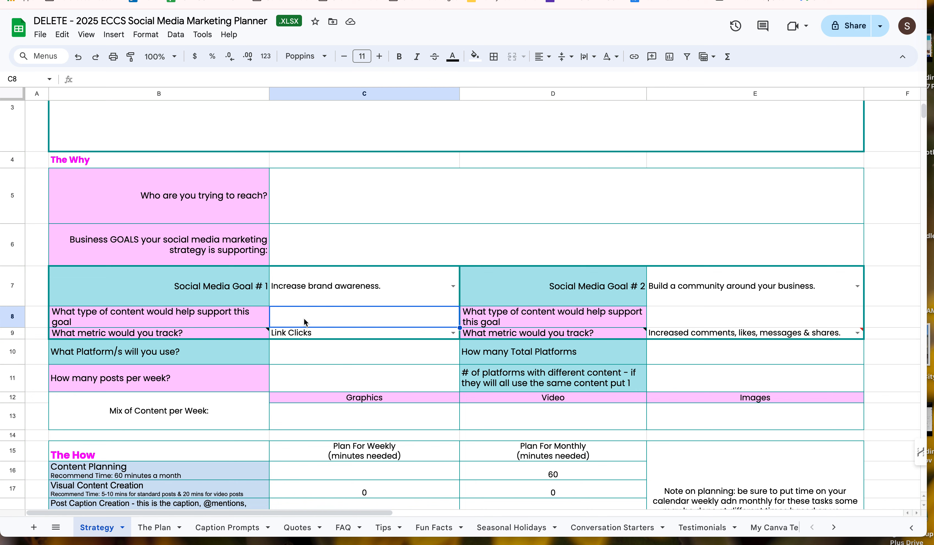
pyautogui.moveTo(218, 336)
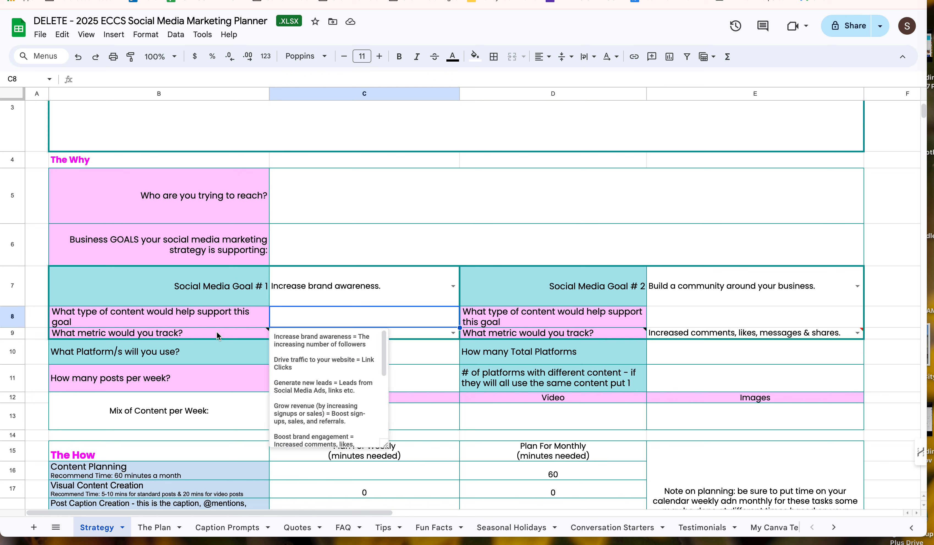
pyautogui.click(430, 338)
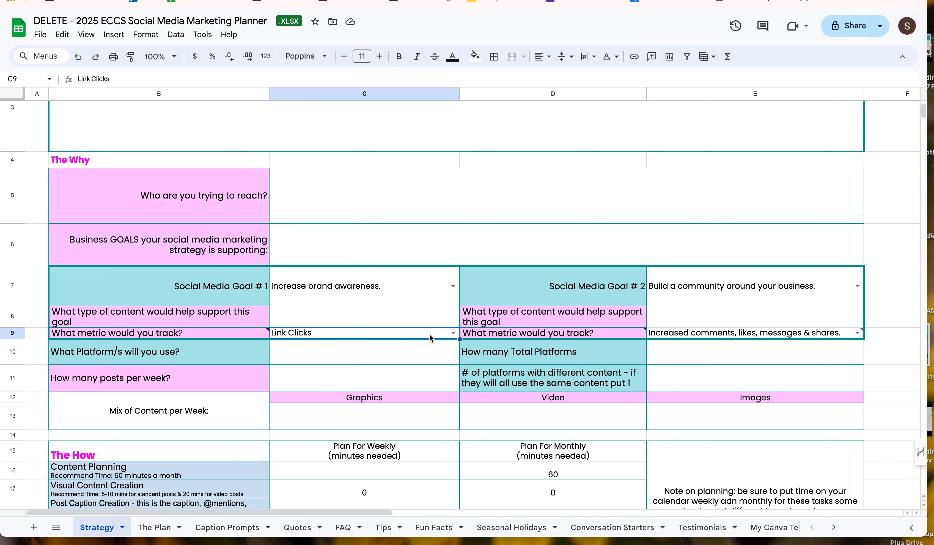
pyautogui.click(452, 334)
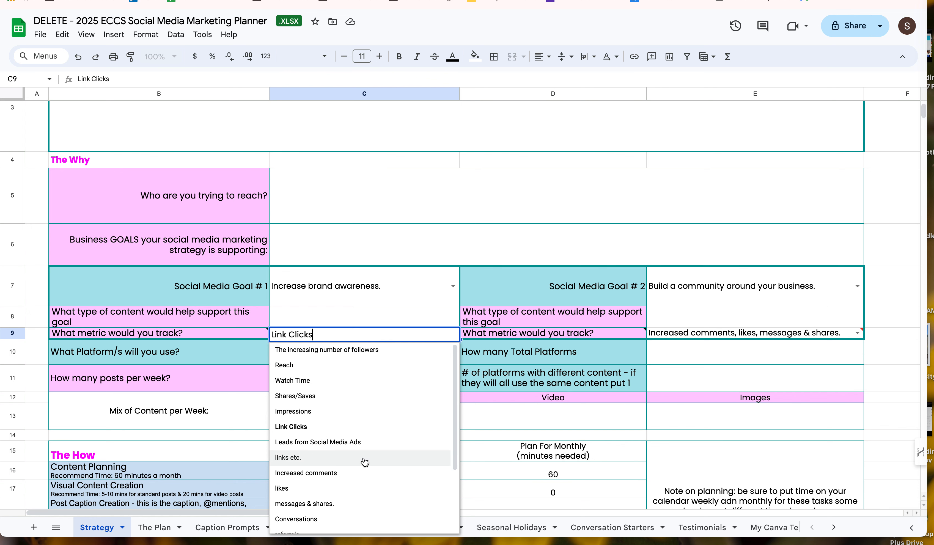
pyautogui.scroll(-1, 421, 440)
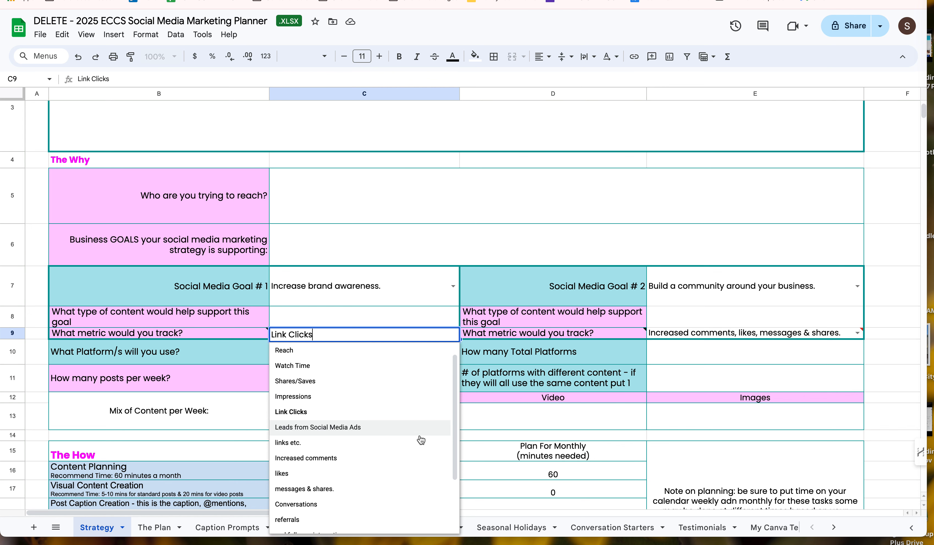
pyautogui.scroll(-3, 420, 440)
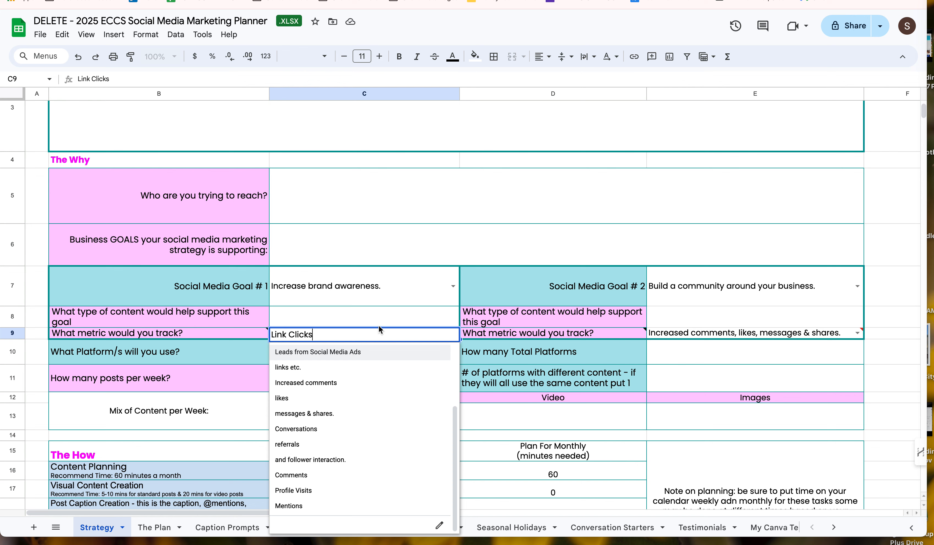
pyautogui.moveTo(503, 327)
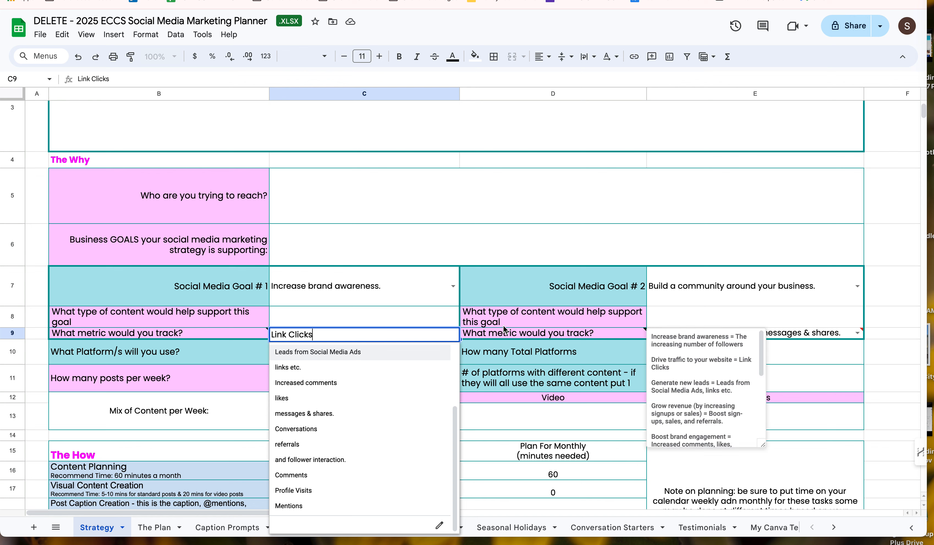
pyautogui.click(389, 300)
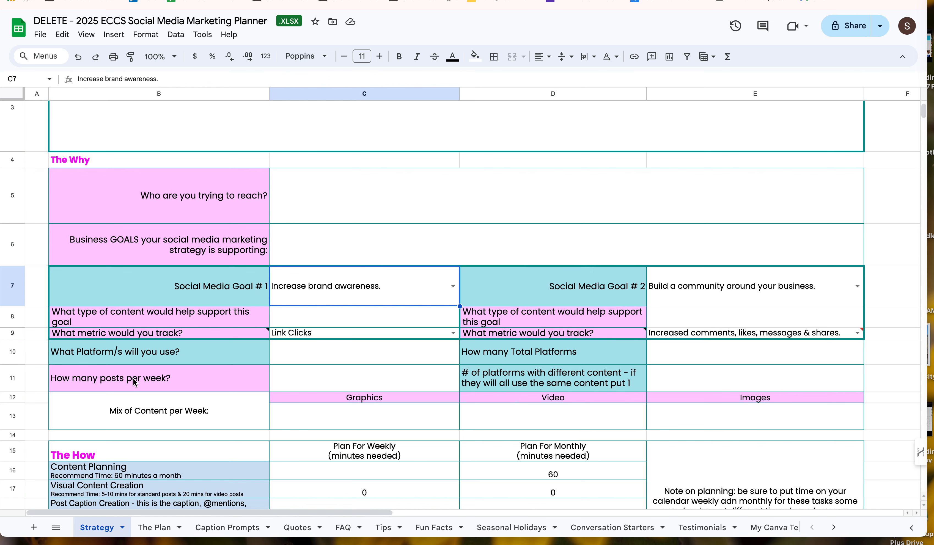
# Step: Examine the platform and posts-per-week fields and the weekly Visual Content Creation time calculation
pyautogui.scroll(-3, 134, 382)
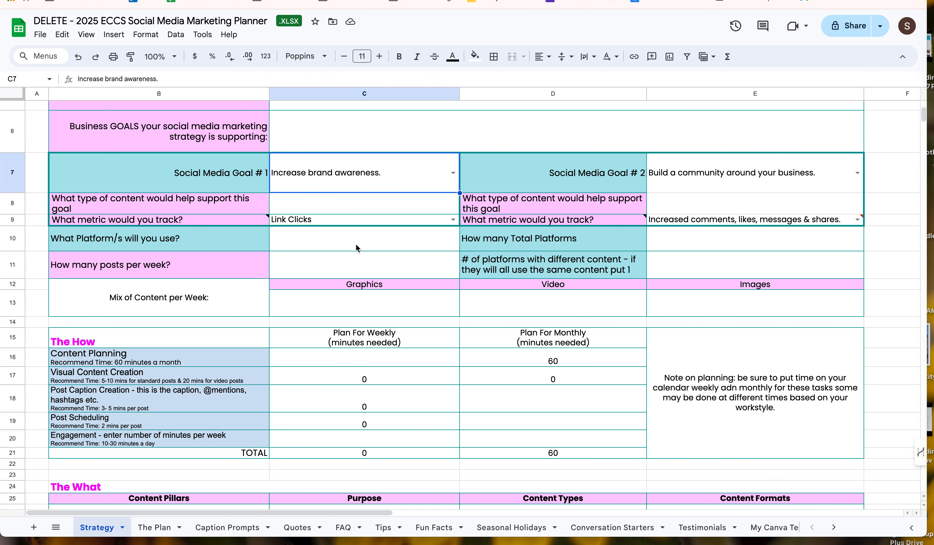
pyautogui.click(328, 228)
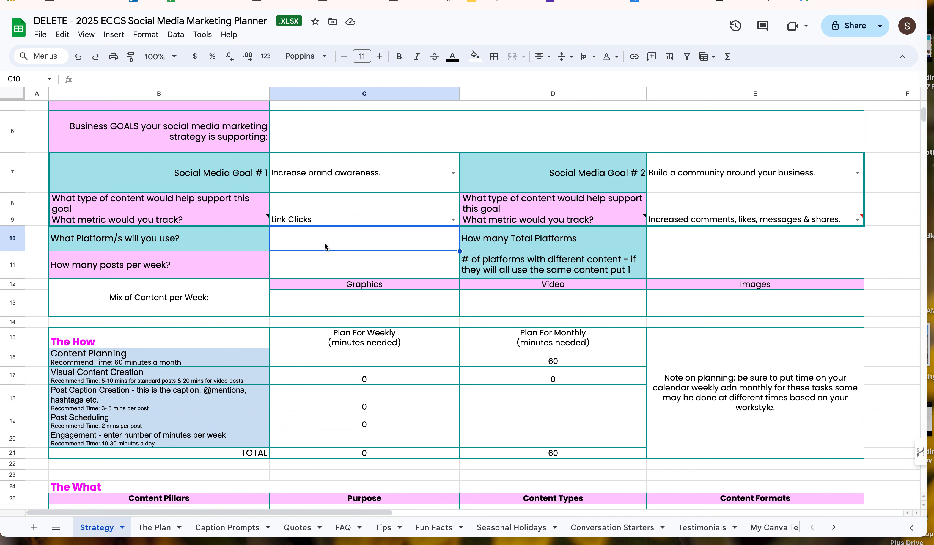
pyautogui.click(687, 241)
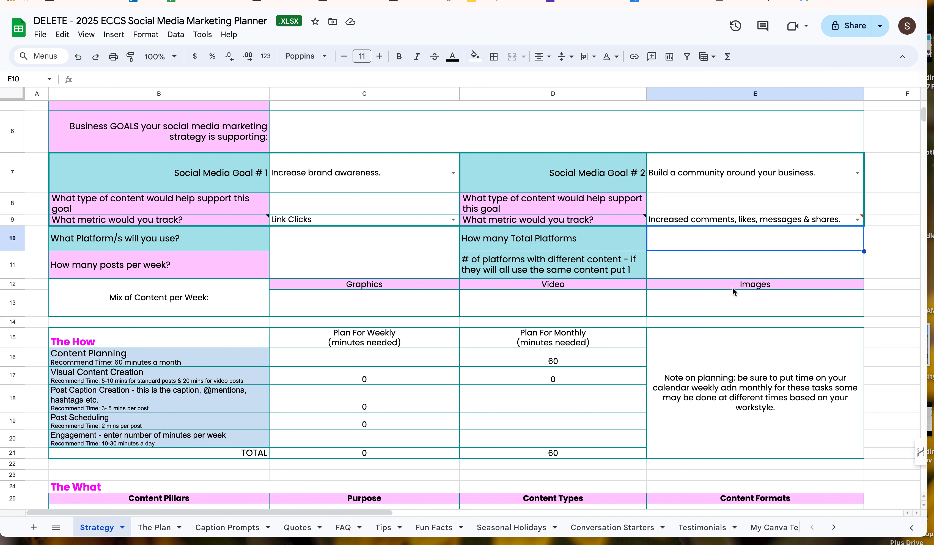
pyautogui.click(770, 264)
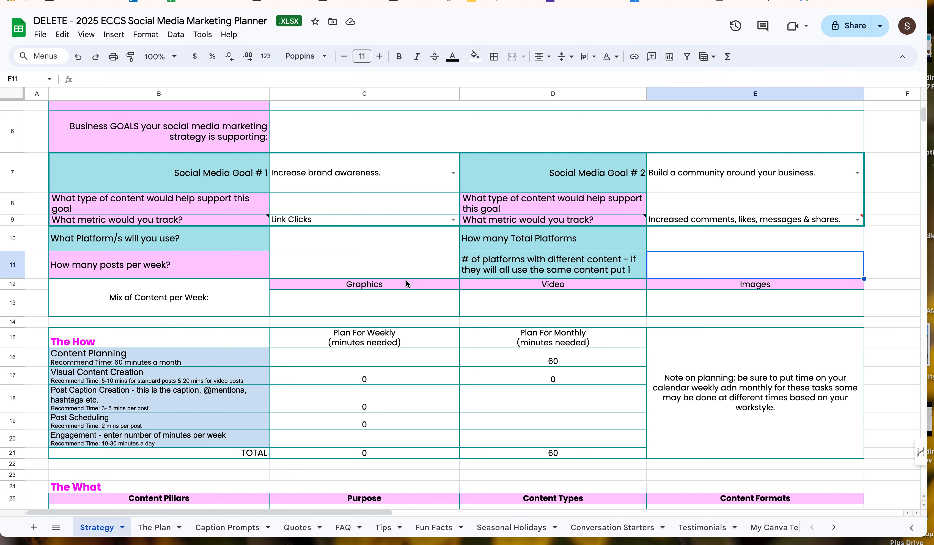
pyautogui.click(387, 264)
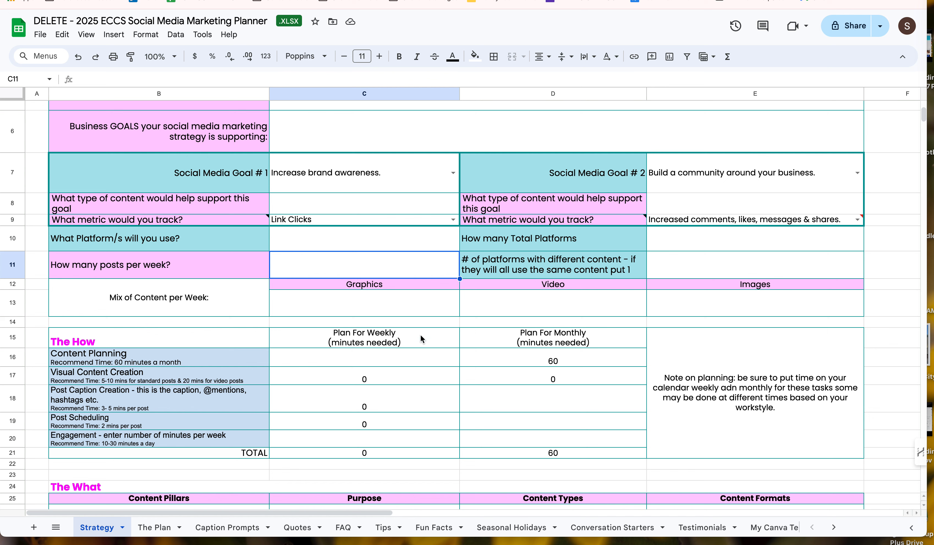
pyautogui.click(387, 246)
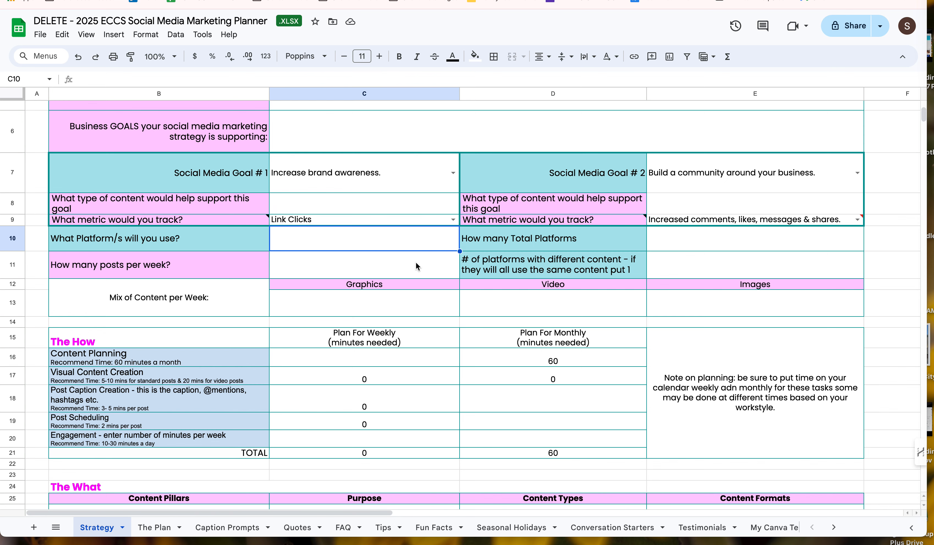
pyautogui.scroll(-2, 416, 262)
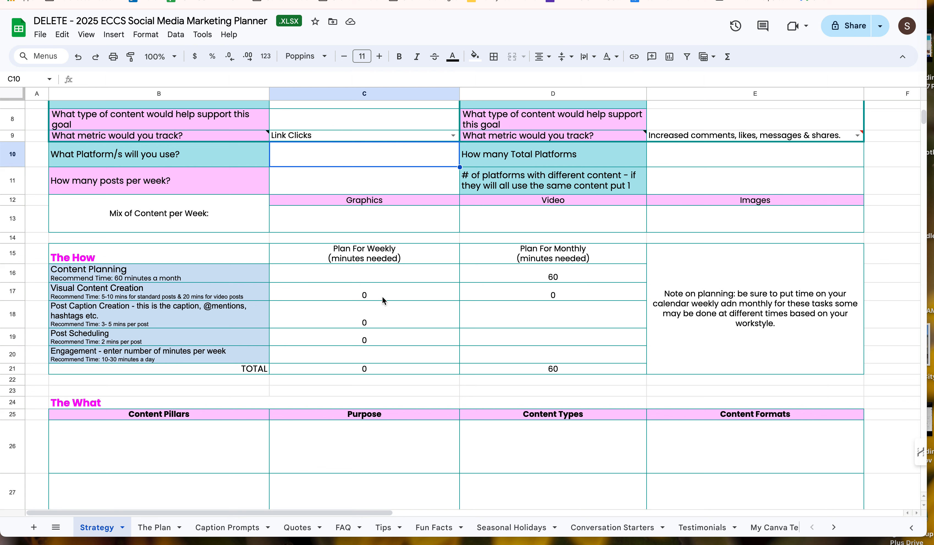
pyautogui.click(399, 292)
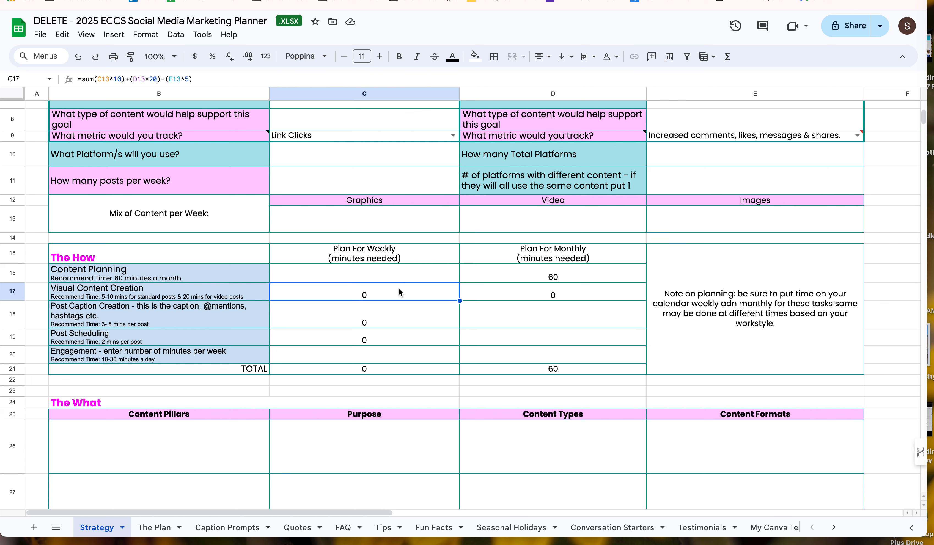
# Step: Set posts per week to 5, total platforms to 2 and the number of platforms with different content to 1
pyautogui.click(342, 162)
pyautogui.click(367, 183)
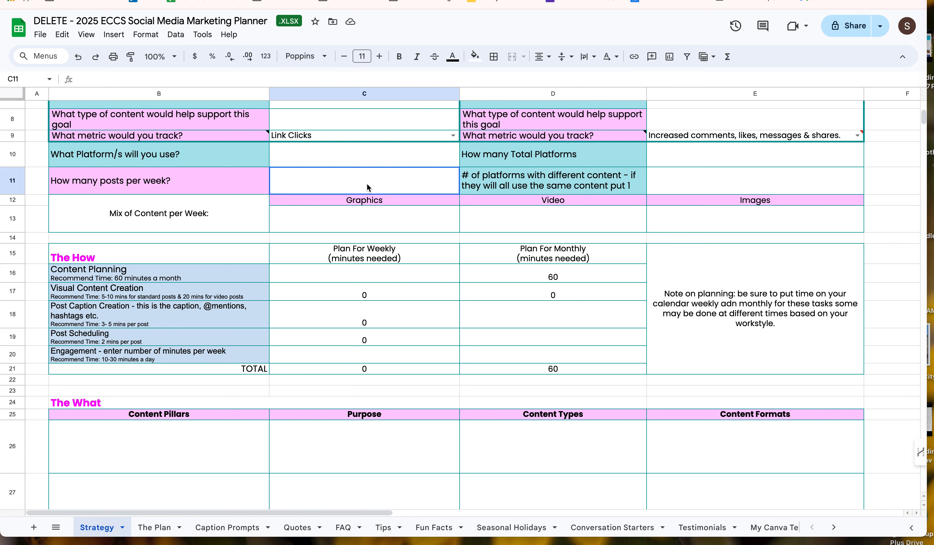
pyautogui.write('5')
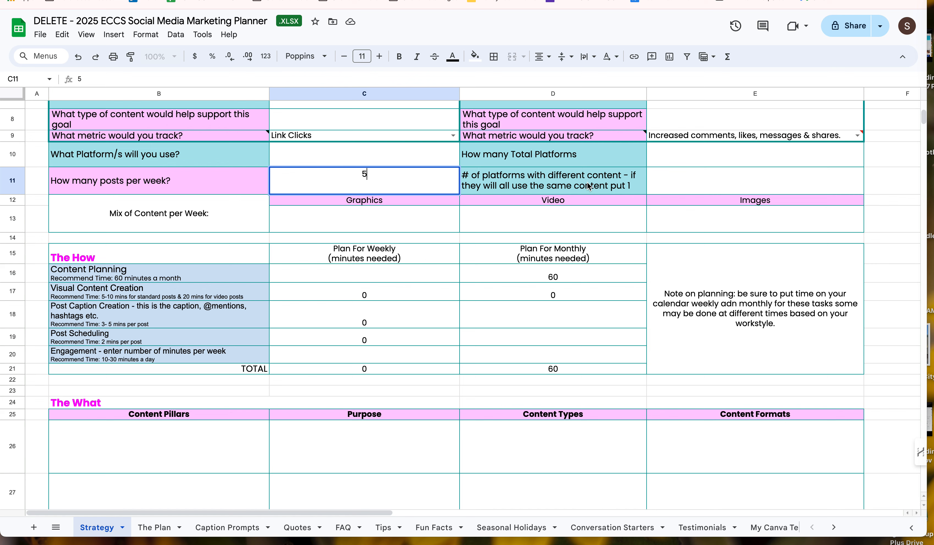
pyautogui.click(687, 160)
pyautogui.write('2')
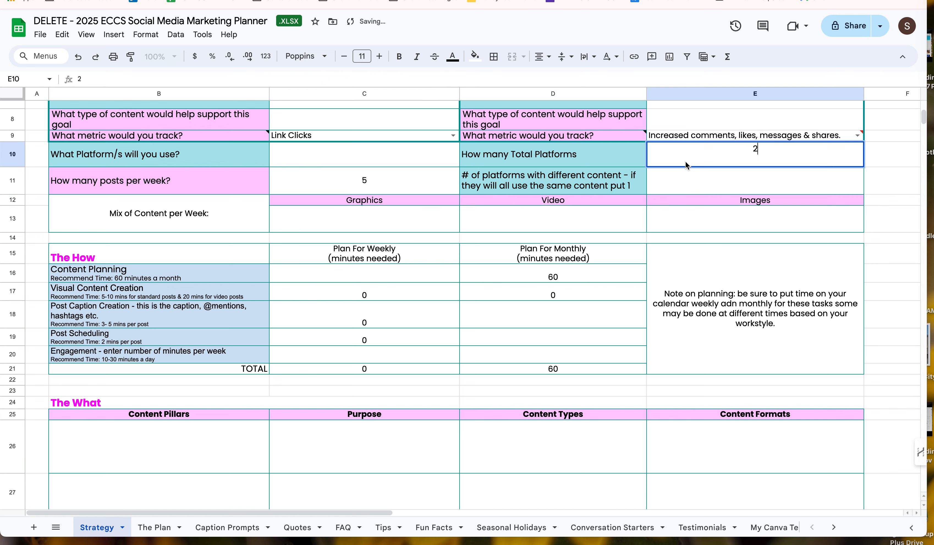
pyautogui.click(704, 186)
pyautogui.write('1')
pyautogui.press('Tab')
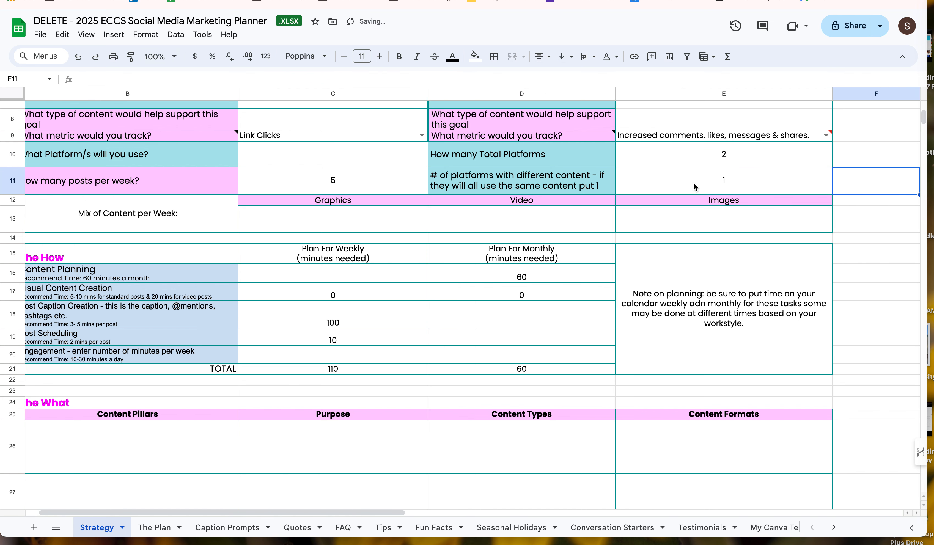
pyautogui.hscroll(-2, 281, 349)
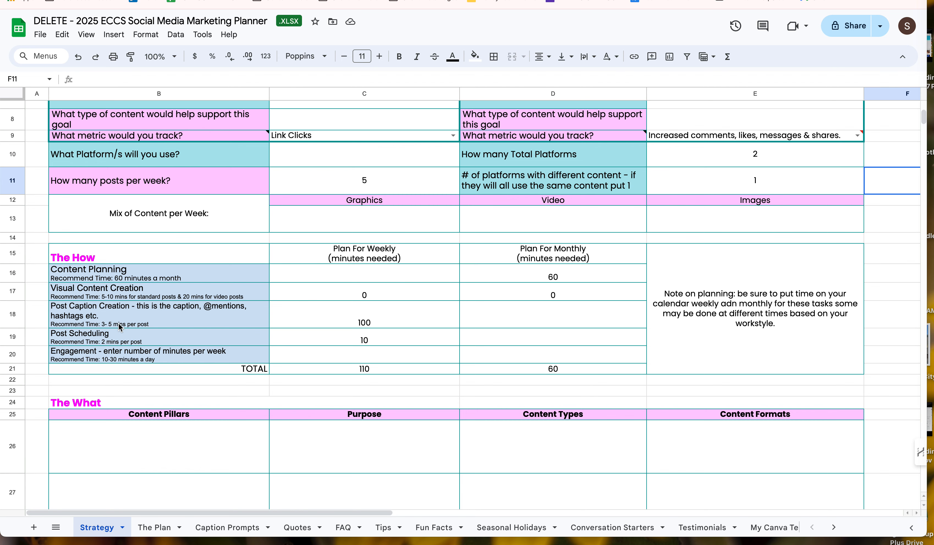
# Step: Fill in the weekly content mix with 3 graphics, 1 video and 1 image
pyautogui.scroll(7, 376, 294)
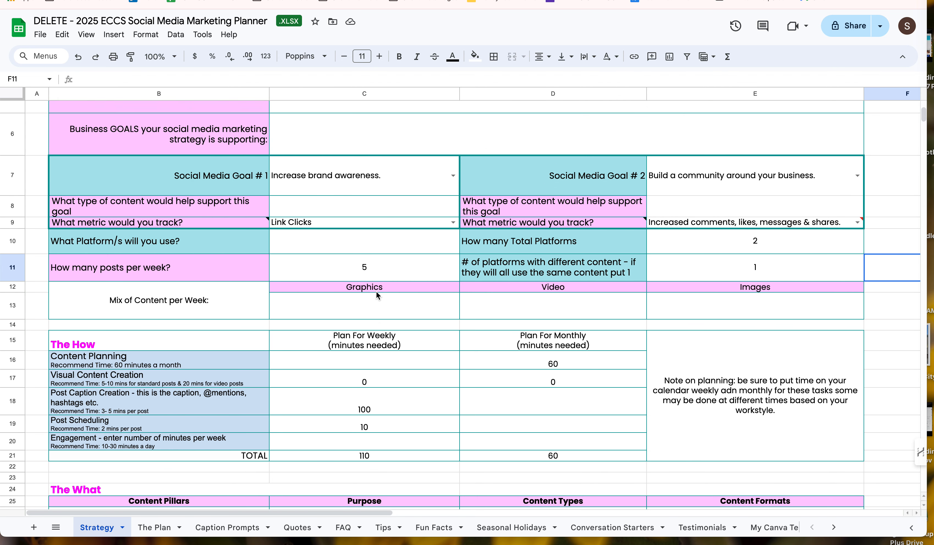
pyautogui.scroll(1, 377, 295)
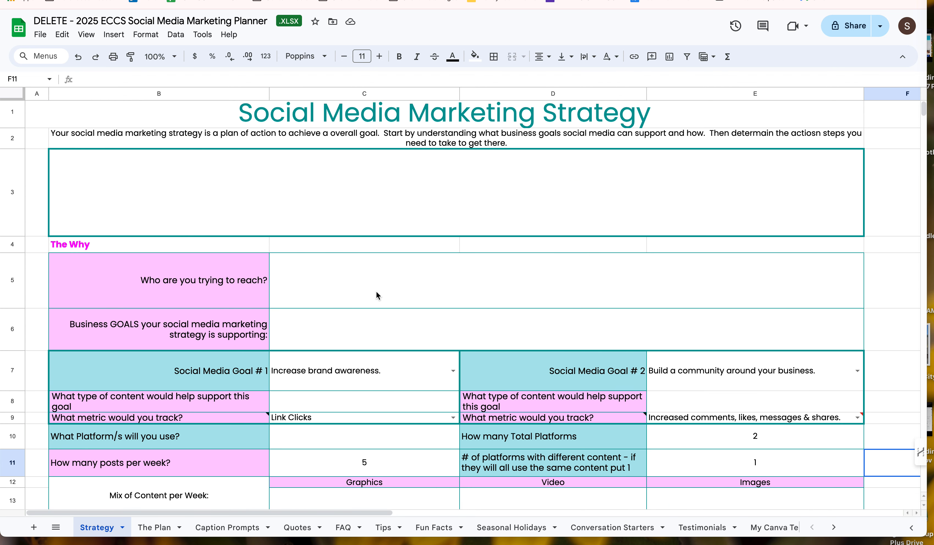
pyautogui.scroll(-7, 377, 296)
pyautogui.click(363, 296)
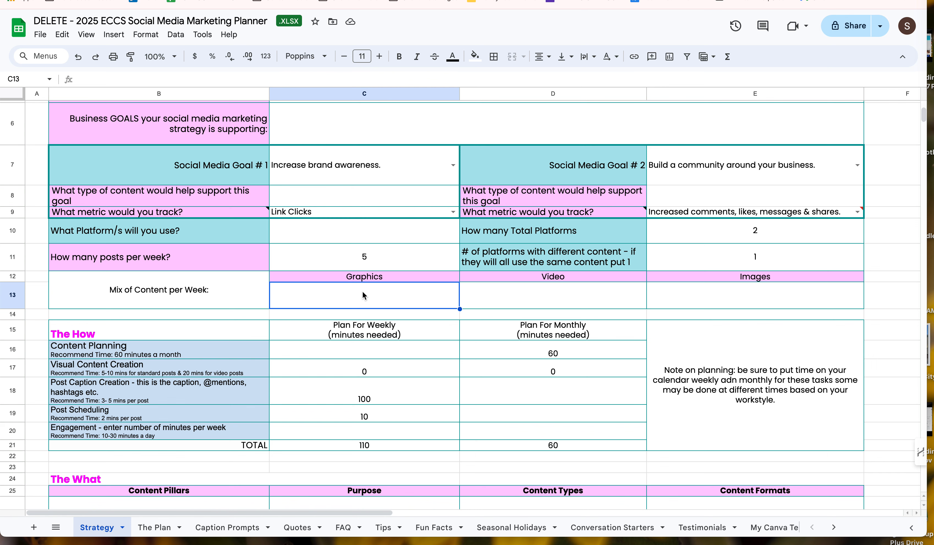
pyautogui.scroll(-1, 364, 296)
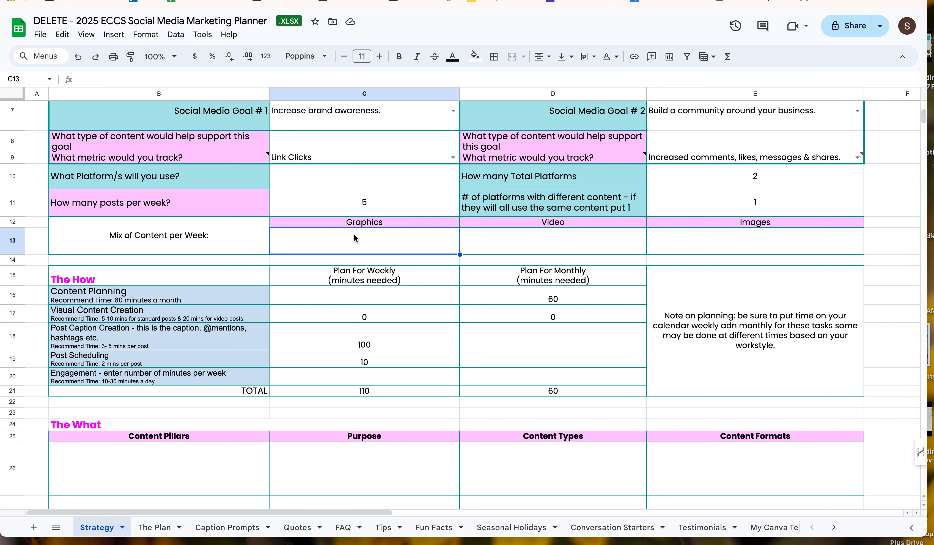
pyautogui.write('3')
pyautogui.click(527, 244)
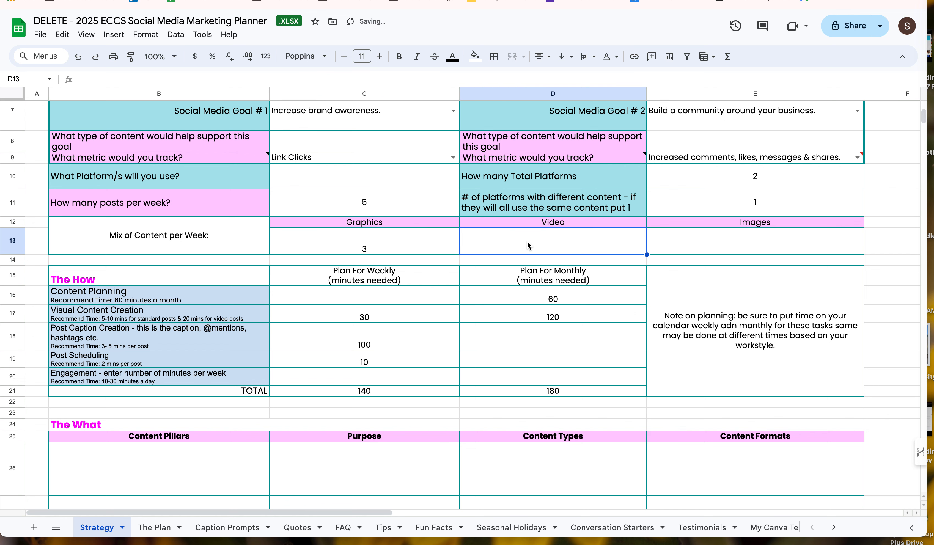
pyautogui.write('2')
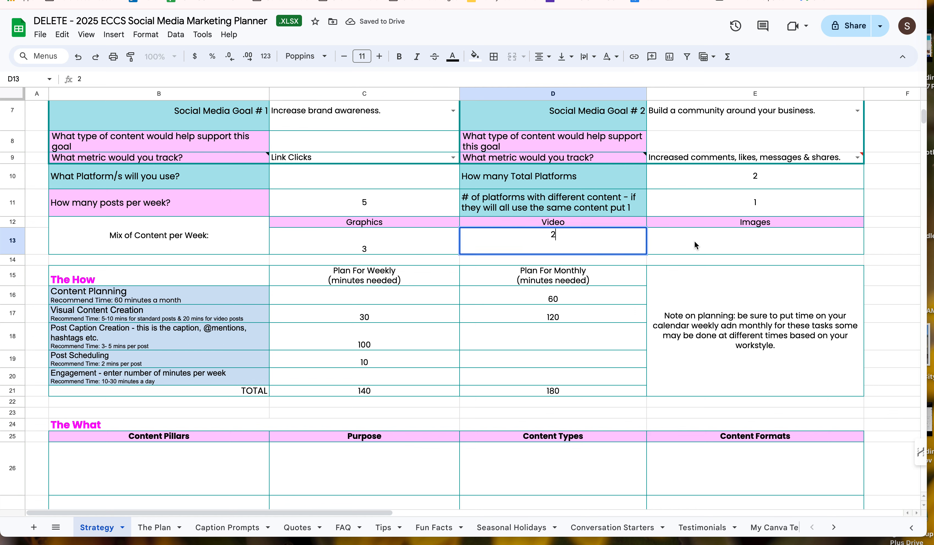
pyautogui.click(695, 243)
pyautogui.click(587, 242)
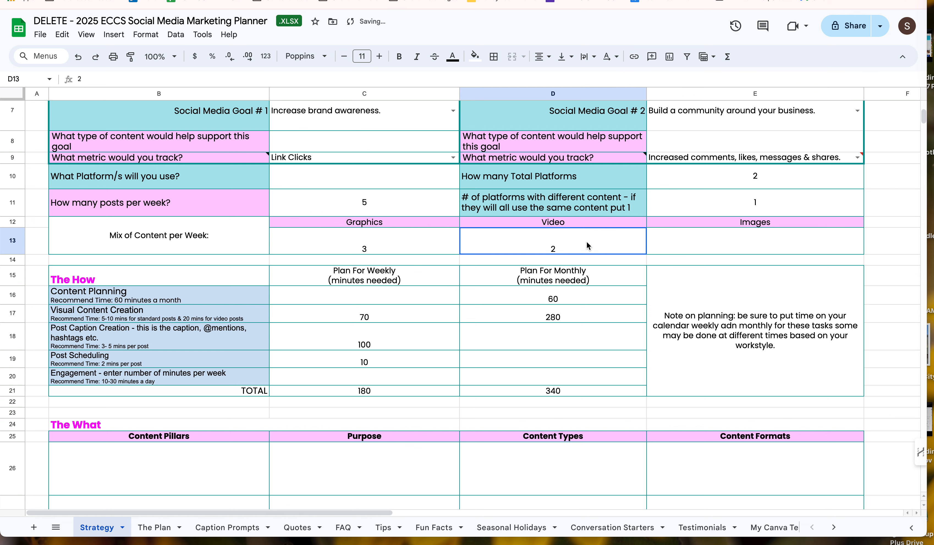
pyautogui.write('1')
pyautogui.click(737, 245)
pyautogui.write('1')
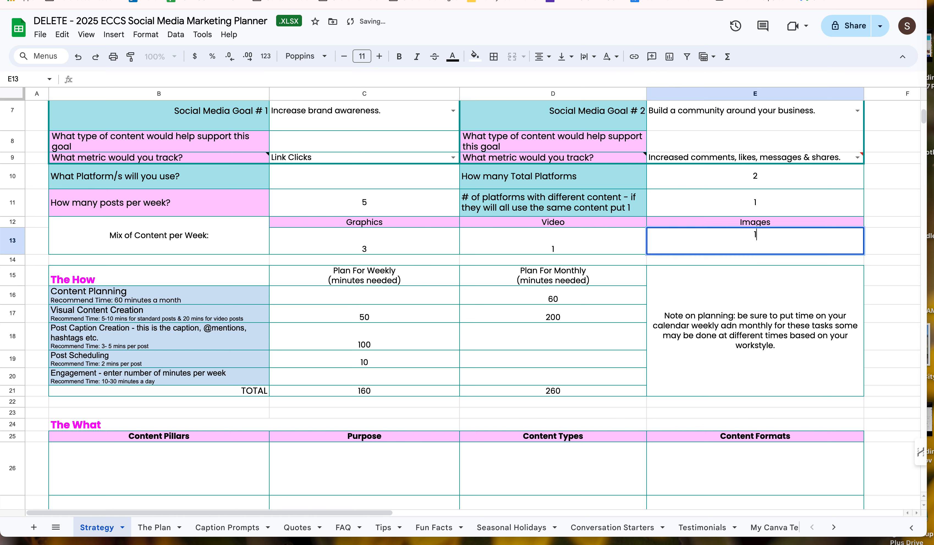
pyautogui.click(634, 291)
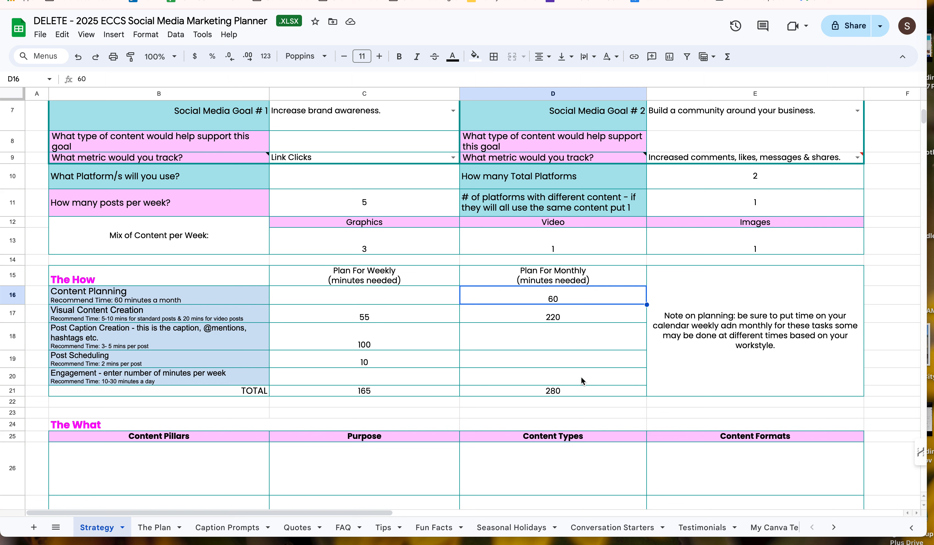
# Step: Inspect the monthly and weekly time formulas for Visual Content Creation in The How section
pyautogui.click(533, 319)
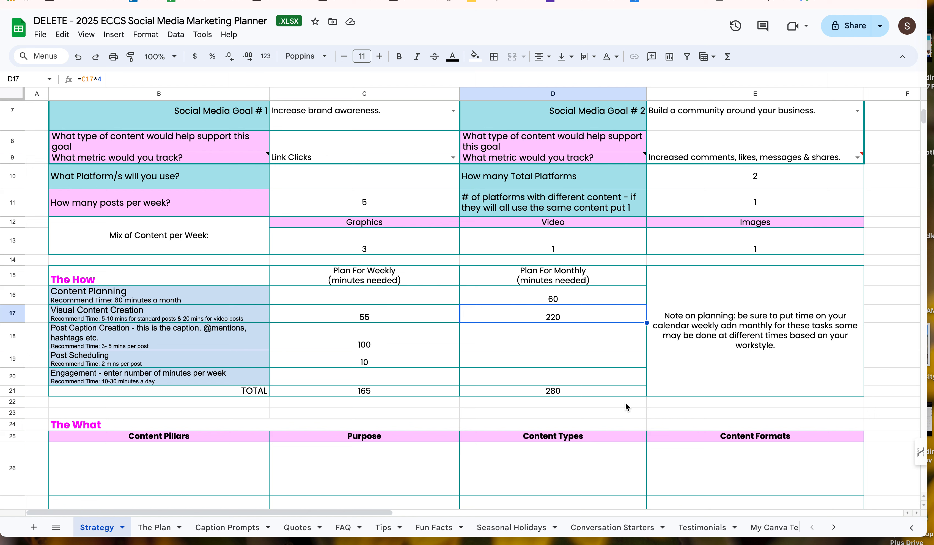
pyautogui.click(354, 315)
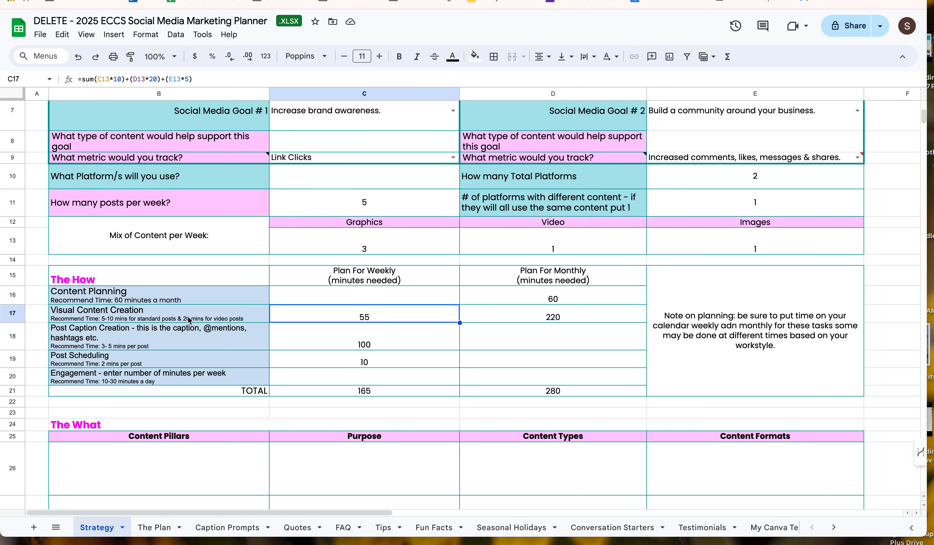
# Step: Inspect the weekly time cells for Post Caption Creation, Post Scheduling and Engagement in The How section
pyautogui.click(362, 345)
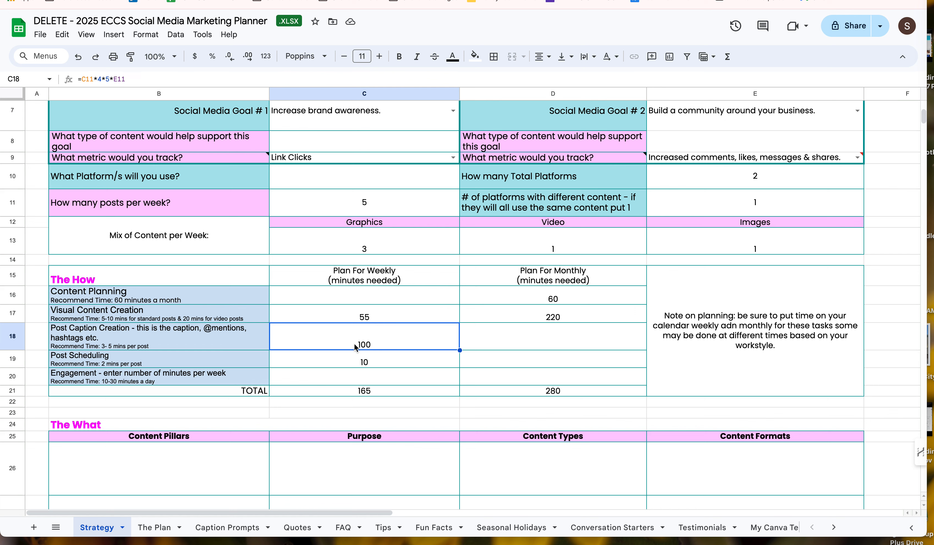
pyautogui.click(347, 360)
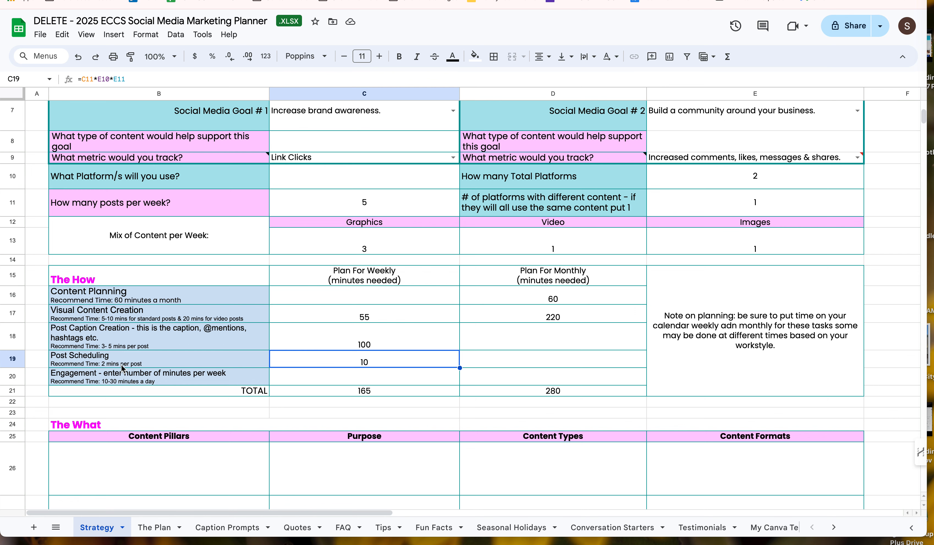
pyautogui.click(410, 379)
# Step: Review the Strategy sheet, from the goals and content mix through The How to the content pillars table in The What
pyautogui.scroll(-5, 413, 379)
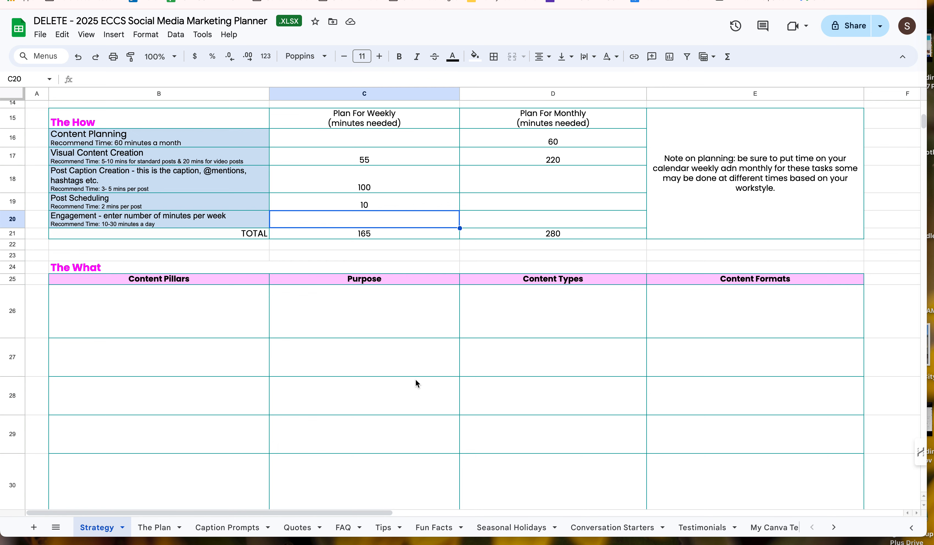
pyautogui.scroll(-2, 370, 365)
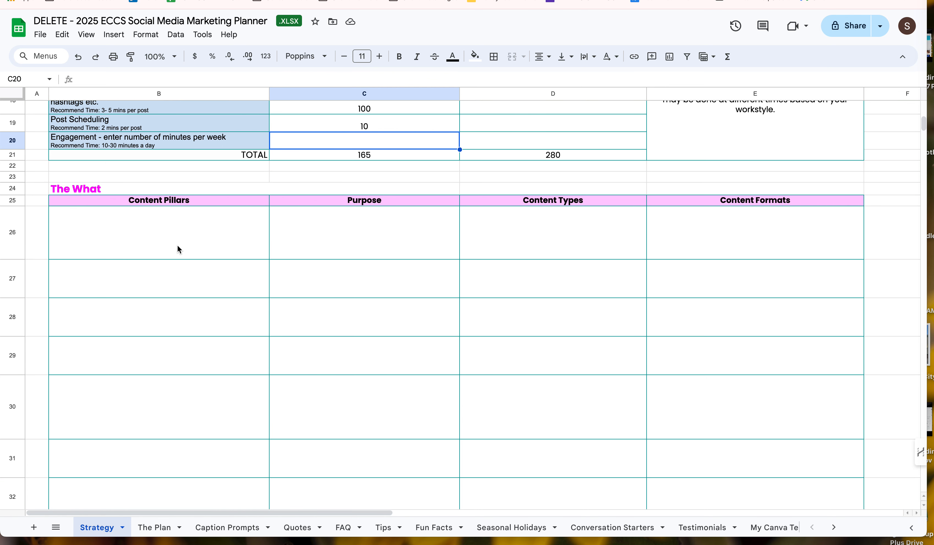
pyautogui.scroll(-1, 178, 246)
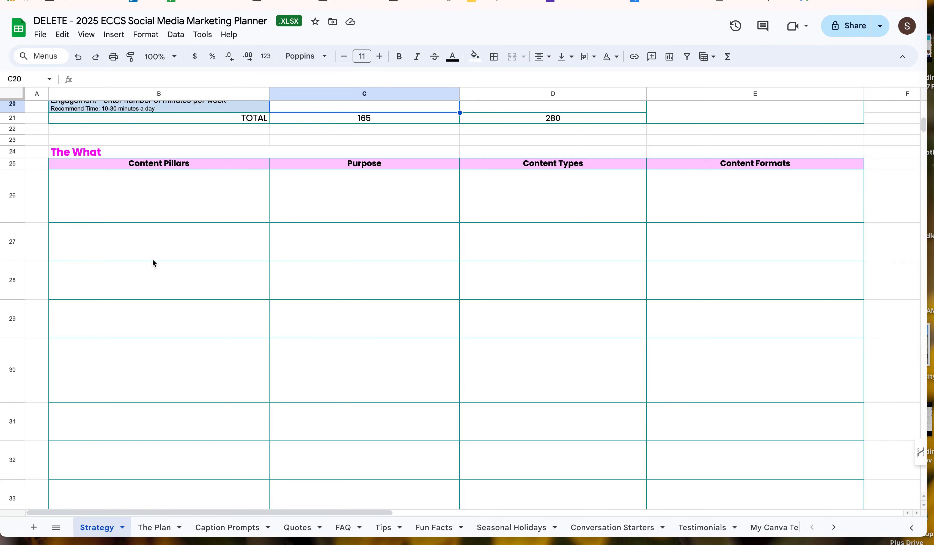
pyautogui.scroll(8, 151, 258)
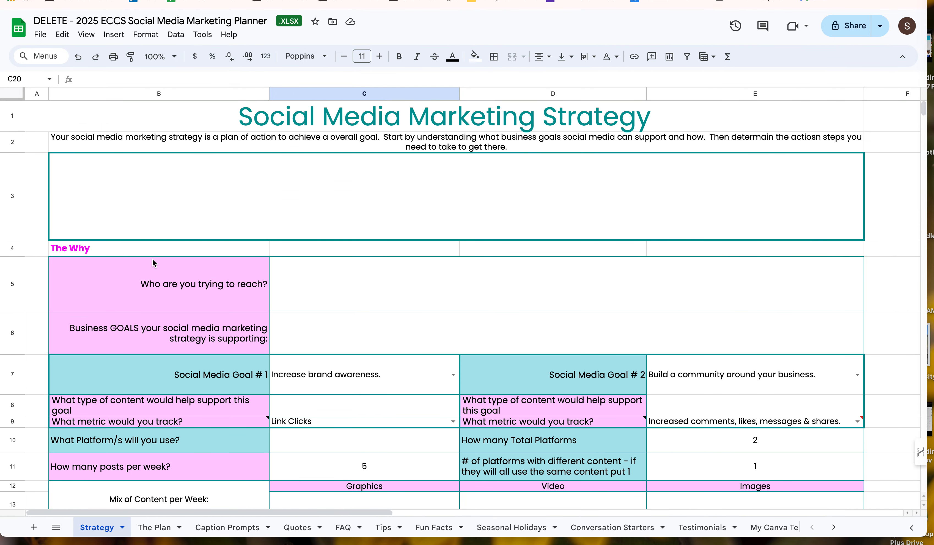
pyautogui.scroll(-2, 311, 357)
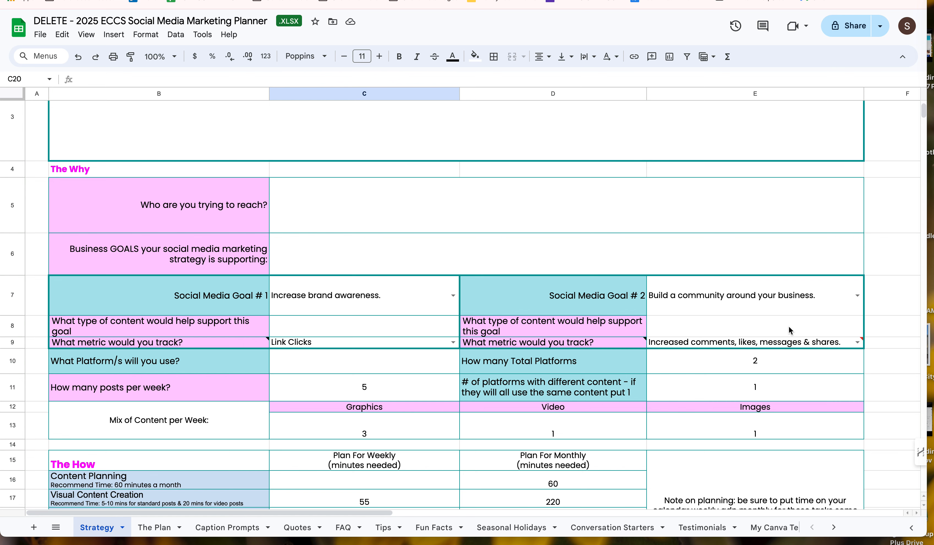
pyautogui.scroll(-2, 571, 320)
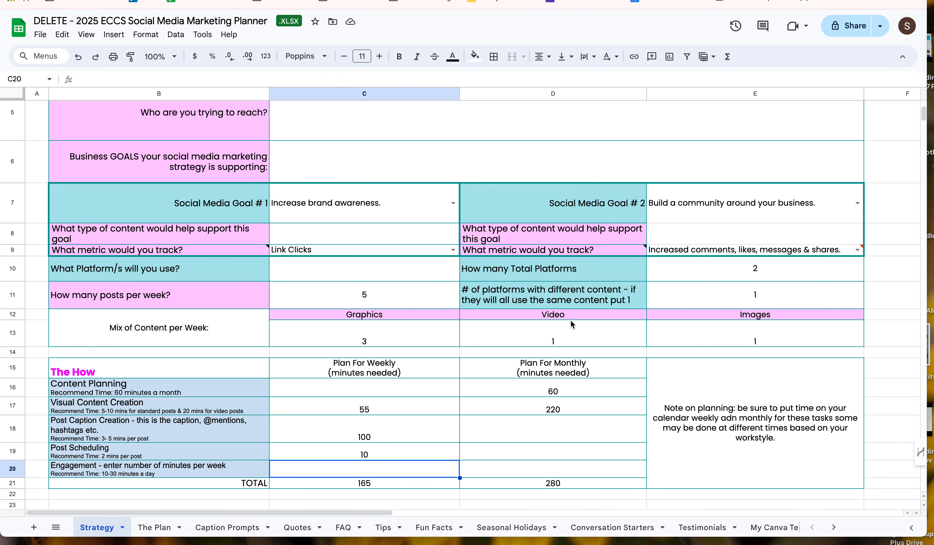
pyautogui.scroll(-4, 570, 320)
pyautogui.scroll(-5, 571, 320)
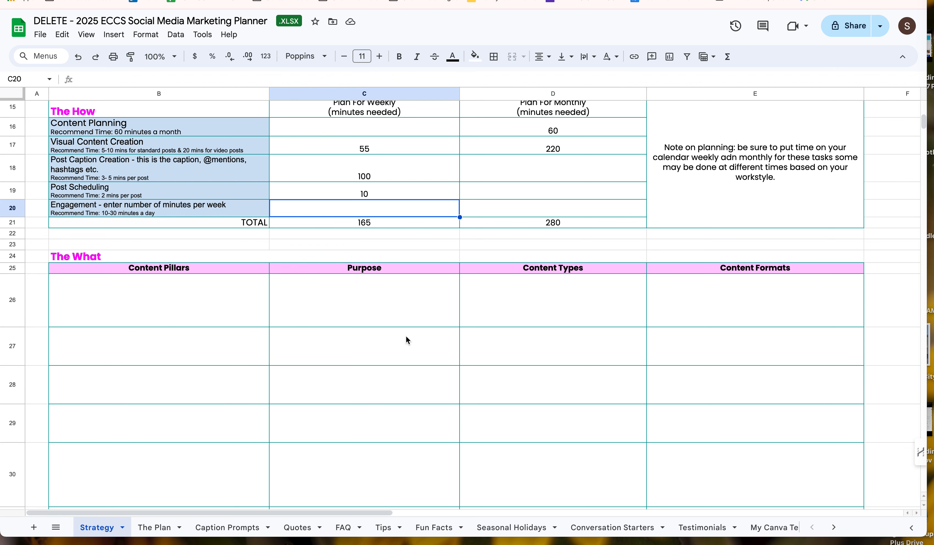
# Step: Open The Plan sheet and inspect the calendar formula for January 4th and the Week One Sunday topic cell
pyautogui.click(157, 528)
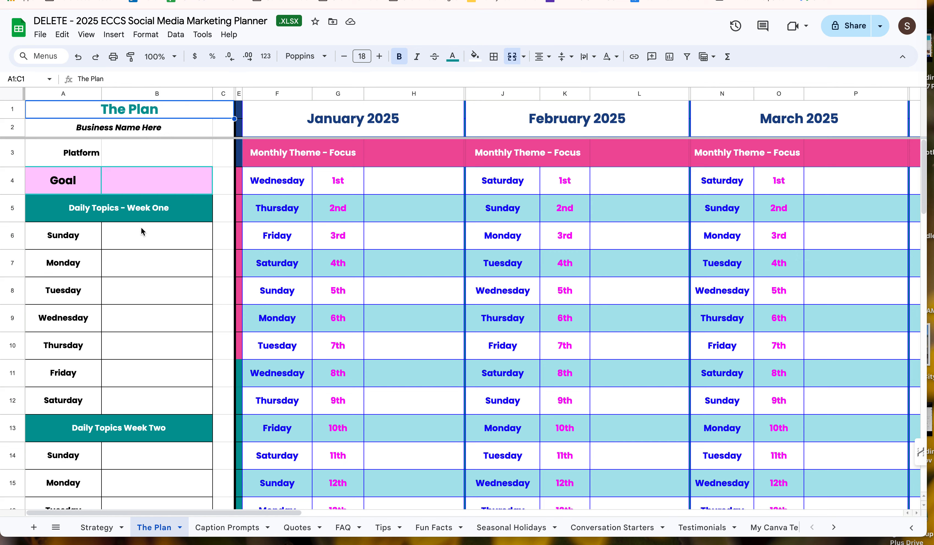
pyautogui.click(418, 264)
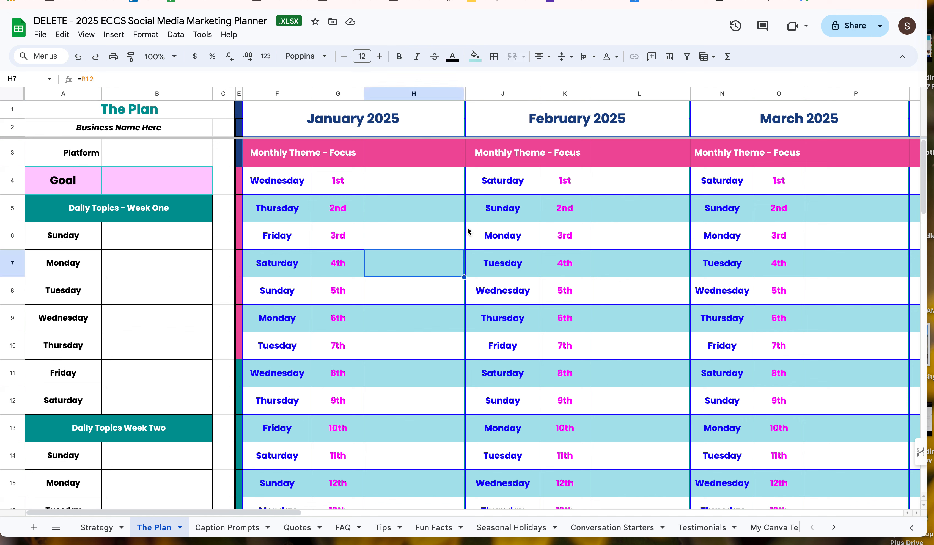
pyautogui.click(163, 240)
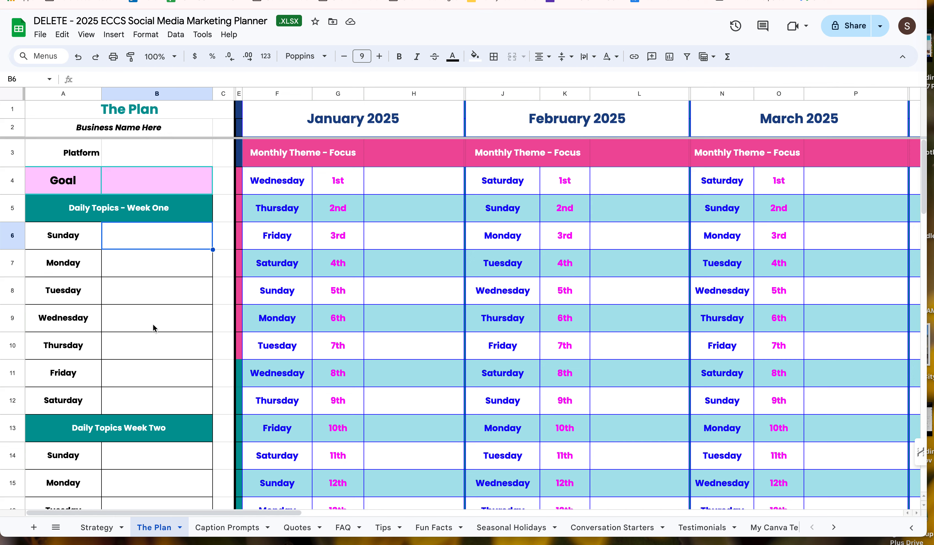
# Step: Test the calendar link by entering "hi" as the Week One Wednesday topic, checking other months, and clearing the entry
pyautogui.click(167, 322)
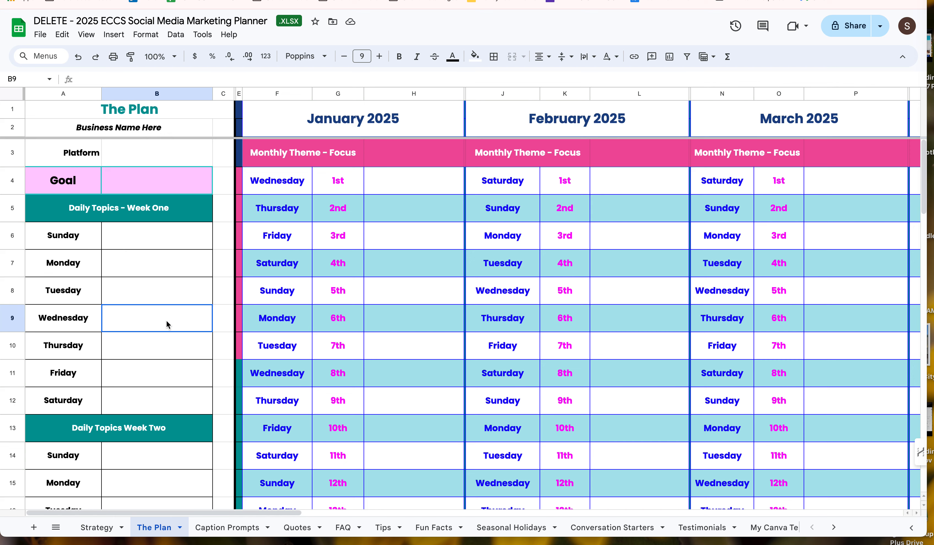
pyautogui.write('hi')
pyautogui.press('Return')
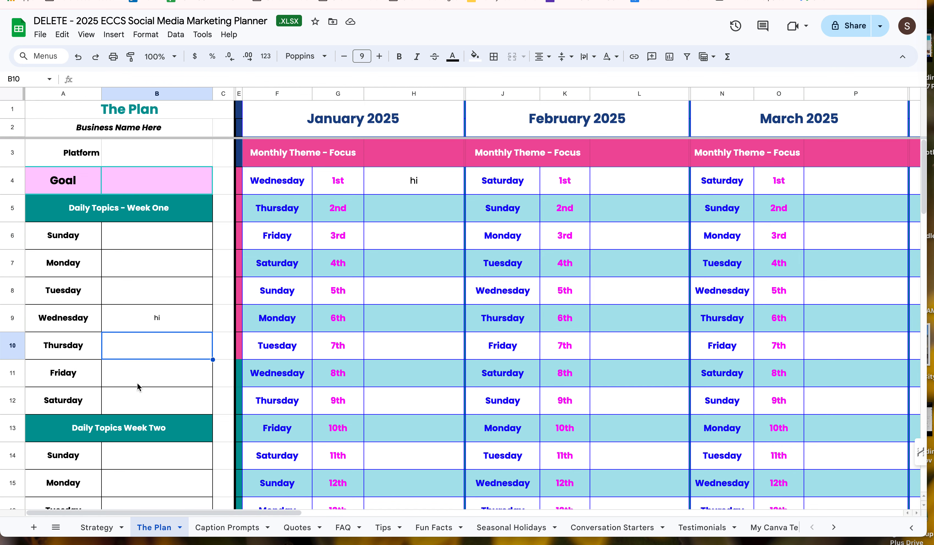
pyautogui.hscroll(9, 476, 337)
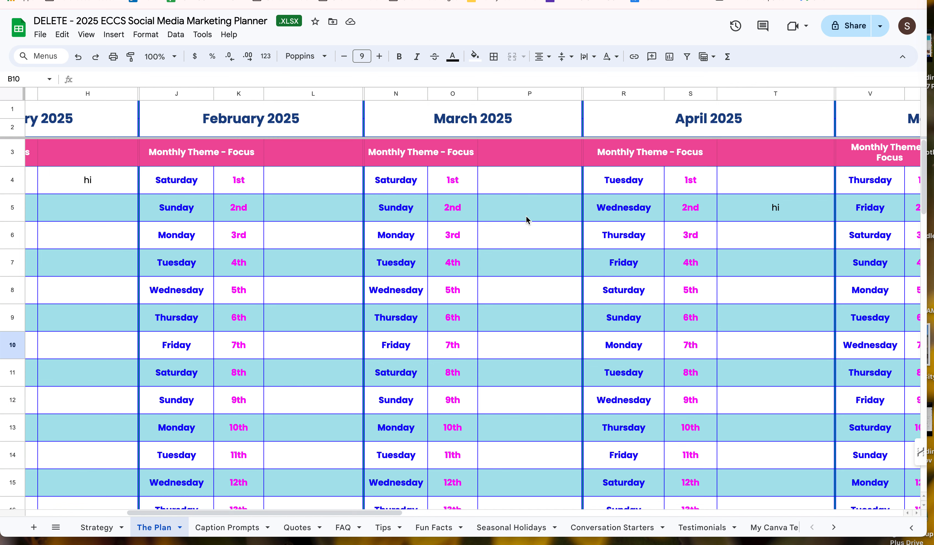
pyautogui.hscroll(-9, 411, 216)
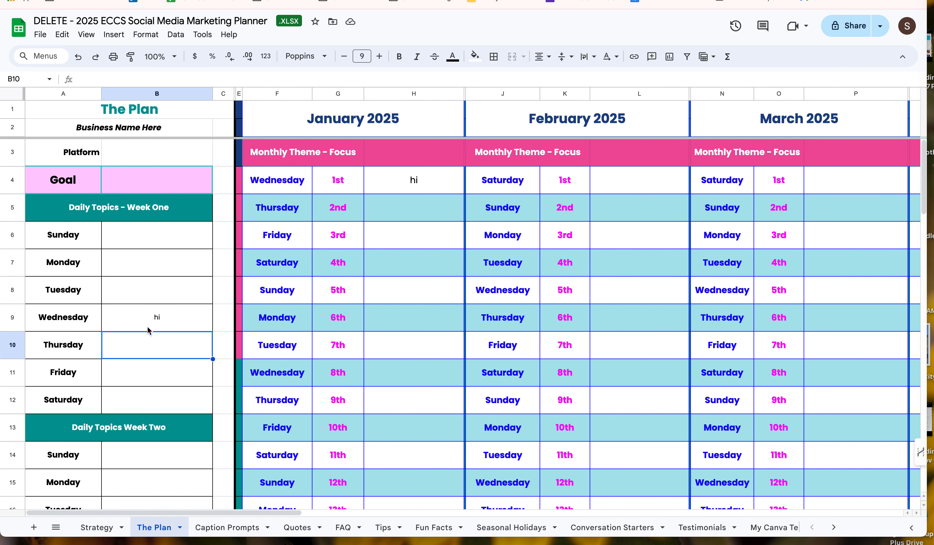
pyautogui.click(158, 323)
pyautogui.press('Delete')
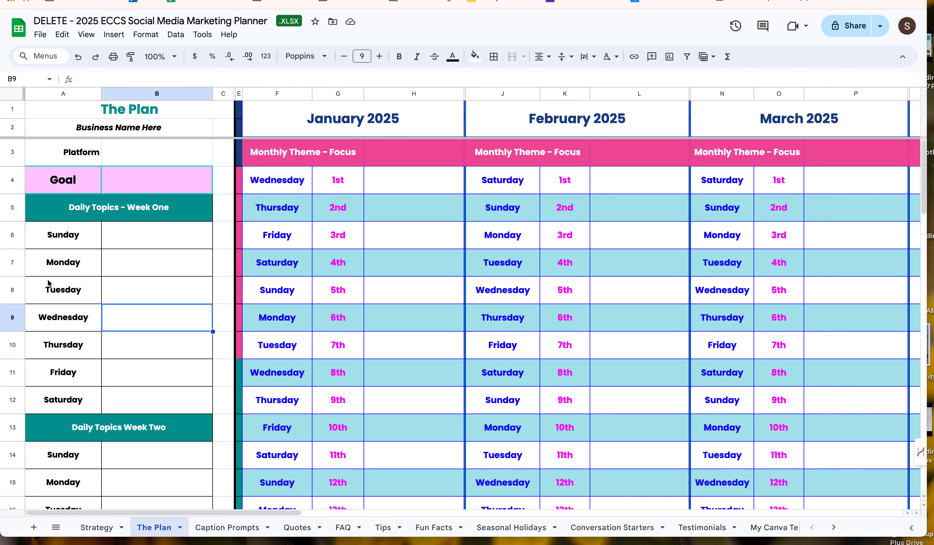
# Step: Enter "Quote" as the Monday topic in Week One and Week Two of the daily topics
pyautogui.click(143, 266)
pyautogui.write('Quote')
pyautogui.press('Return')
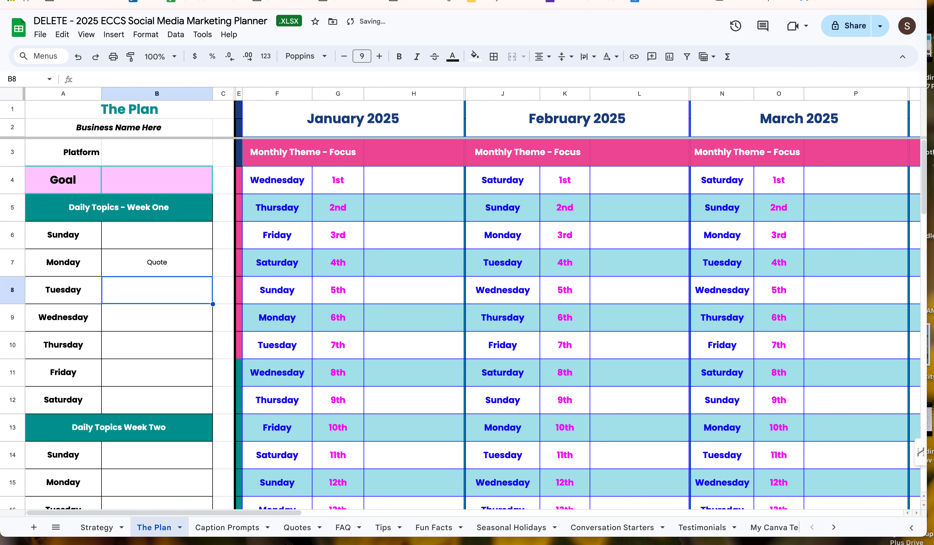
pyautogui.scroll(-5, 143, 266)
pyautogui.click(137, 322)
pyautogui.write('Quote')
pyautogui.press('Return')
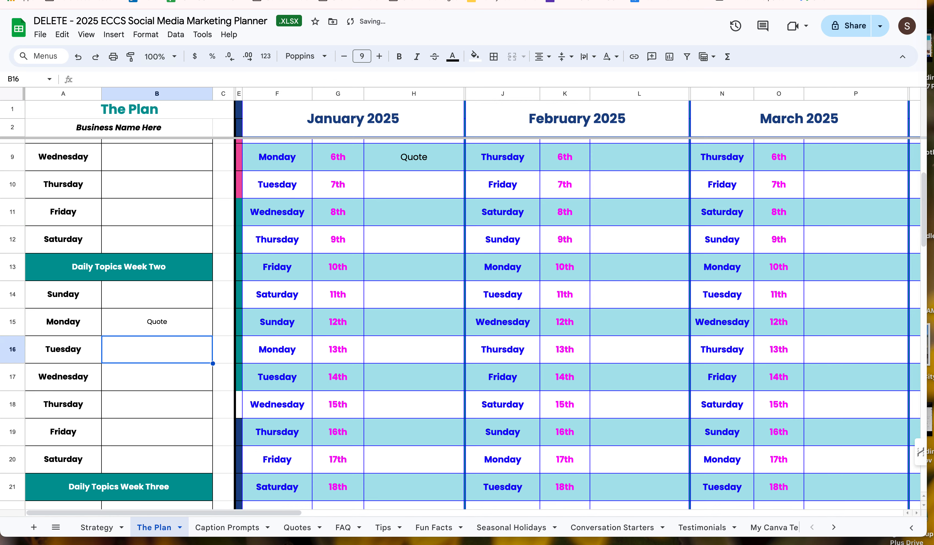
# Step: Enter "Quote" as the Monday topic in Week Three of the daily topics
pyautogui.scroll(-3, 127, 460)
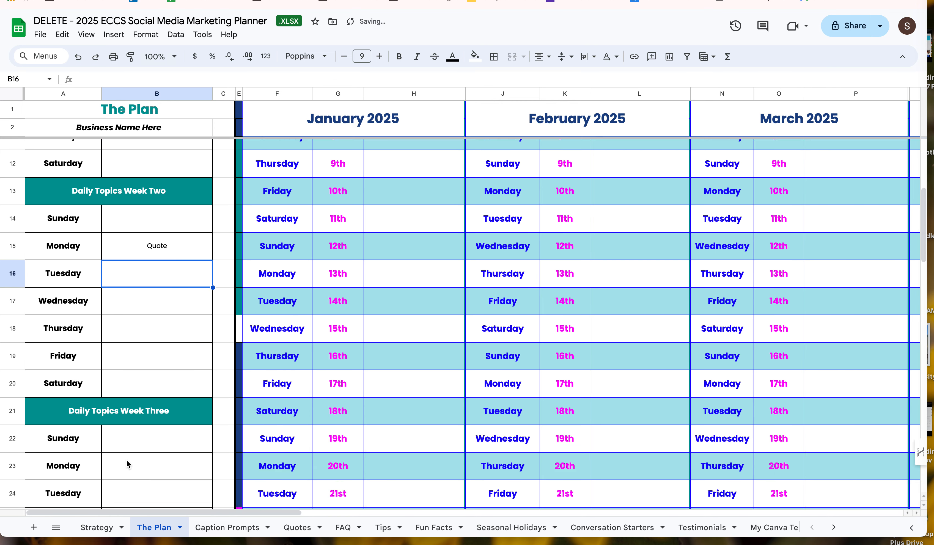
pyautogui.scroll(-1, 128, 453)
pyautogui.click(129, 445)
pyautogui.write('Quote')
pyautogui.press('Return')
# Step: Examine the calendar's Monday entries, the monthly topic ideas and key dates areas, and the January holiday and awareness day links
pyautogui.scroll(2, 133, 446)
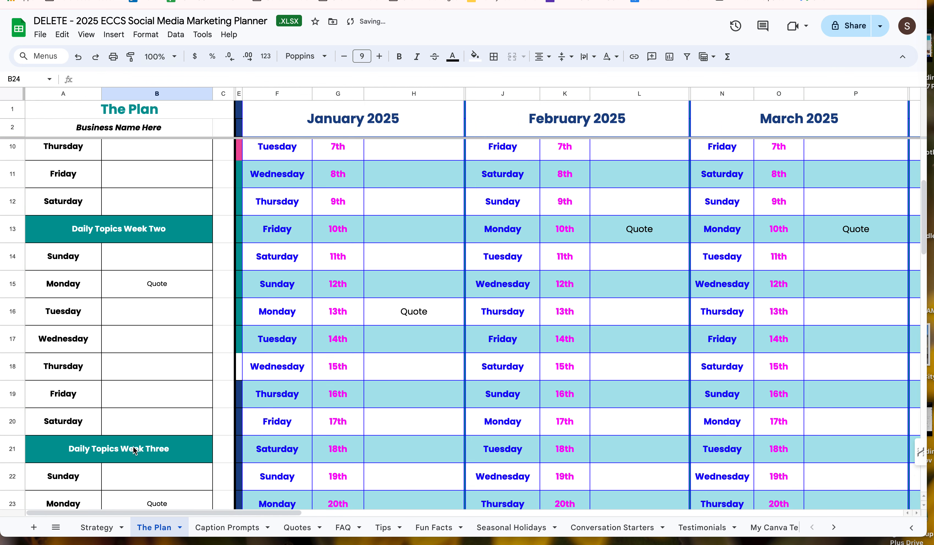
pyautogui.scroll(1, 133, 446)
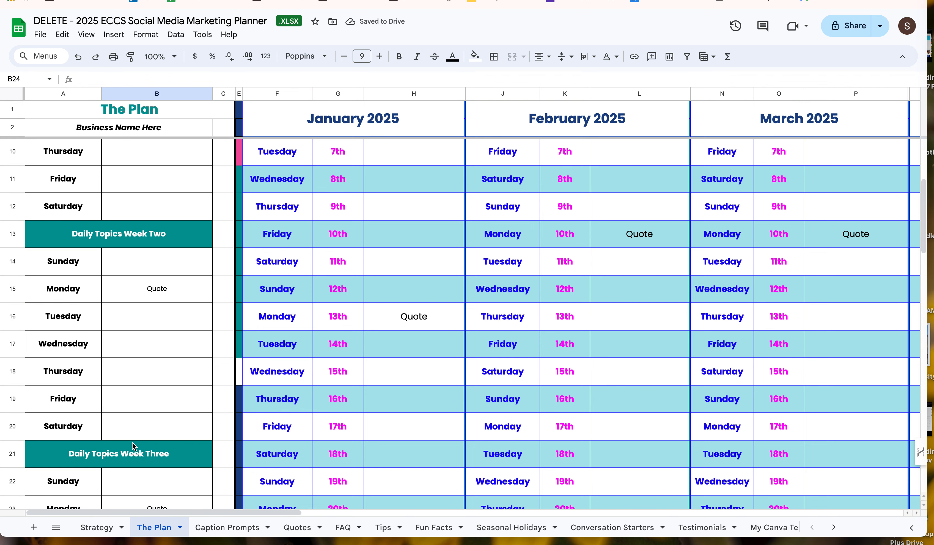
pyautogui.scroll(-5, 245, 417)
pyautogui.scroll(-7, 244, 417)
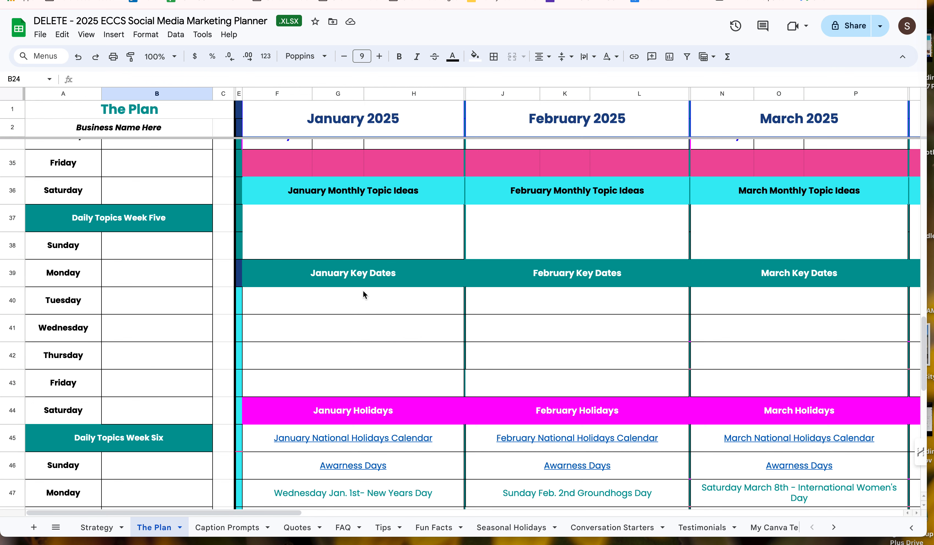
pyautogui.scroll(-2, 344, 333)
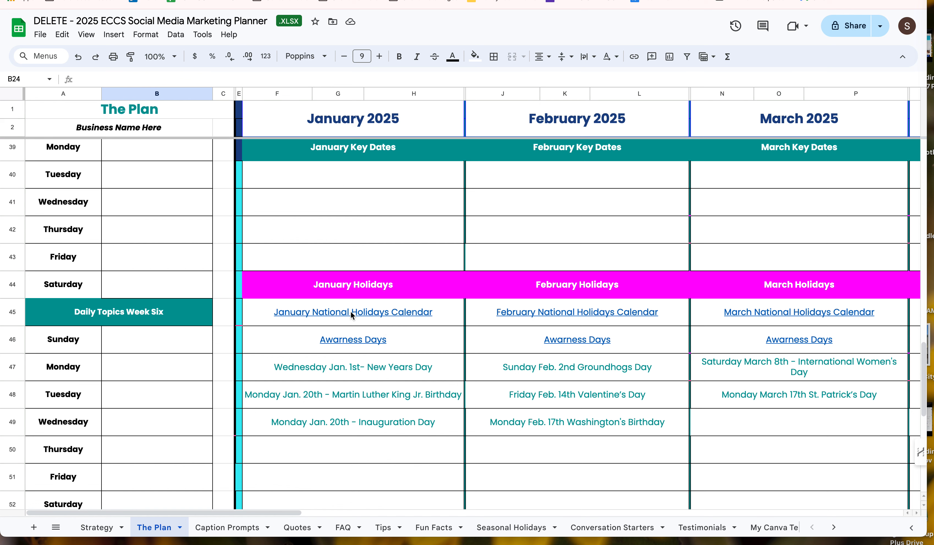
pyautogui.moveTo(351, 310)
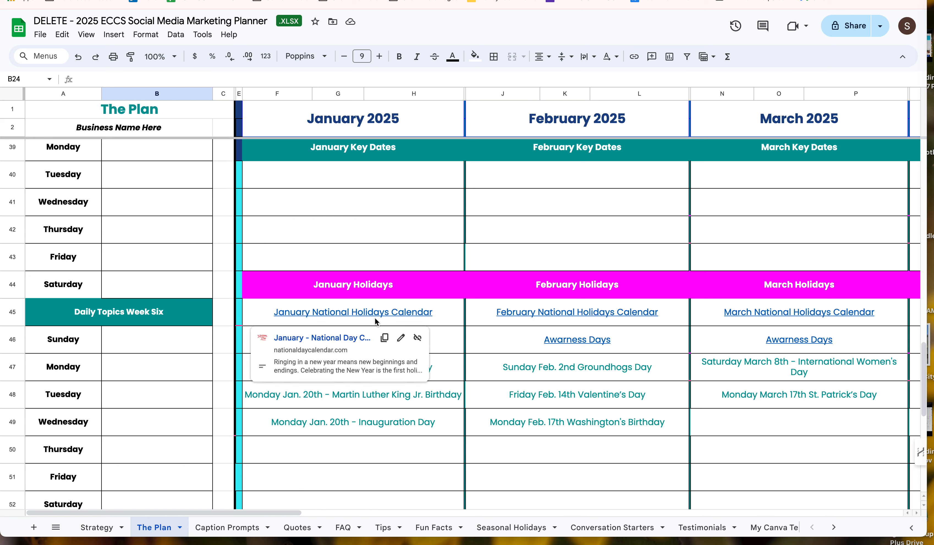
pyautogui.moveTo(337, 342)
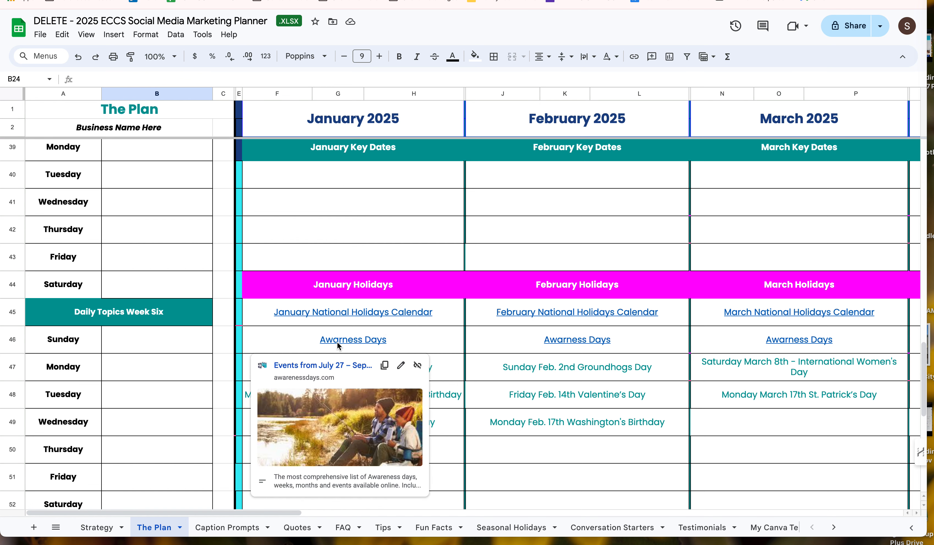
# Step: Enter "Quote" as the Monday topic in Week Four of the daily topics
pyautogui.scroll(8, 166, 230)
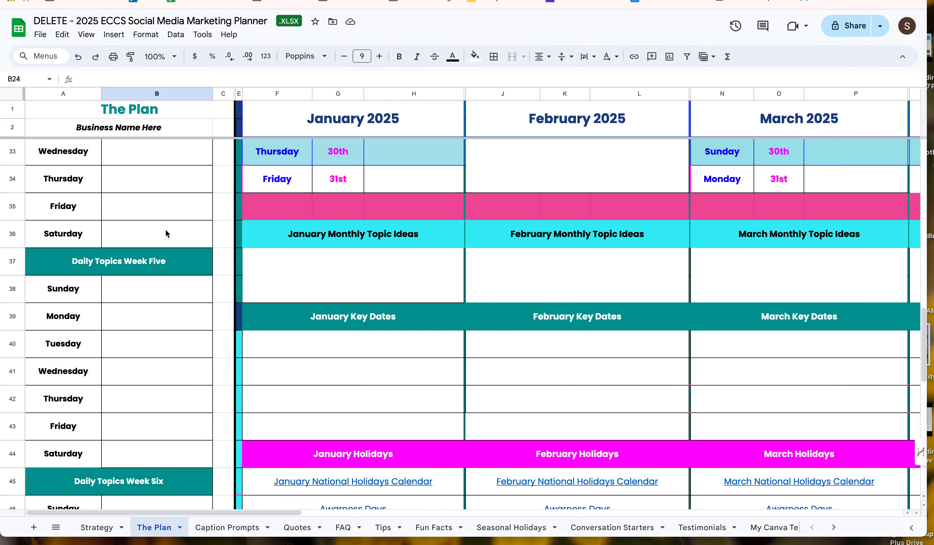
pyautogui.scroll(7, 166, 229)
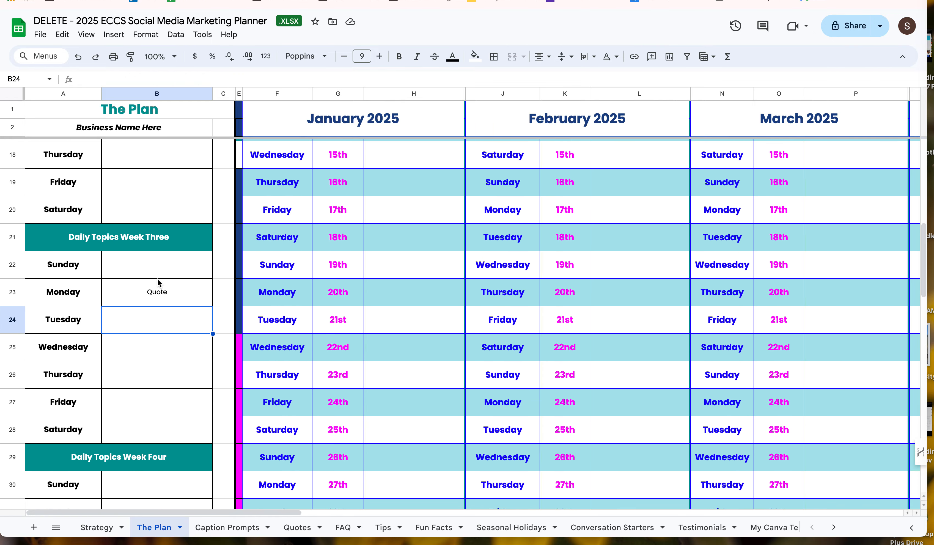
pyautogui.click(158, 291)
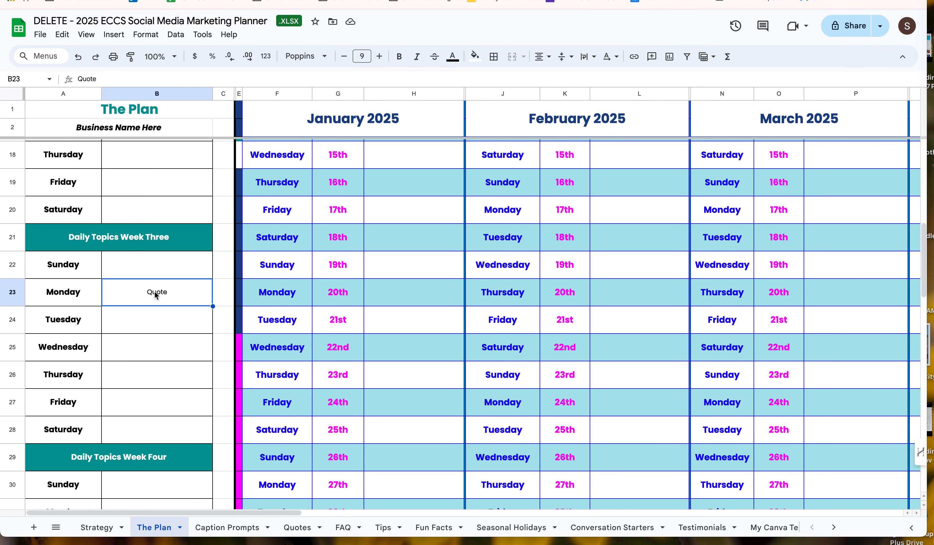
pyautogui.scroll(-4, 177, 363)
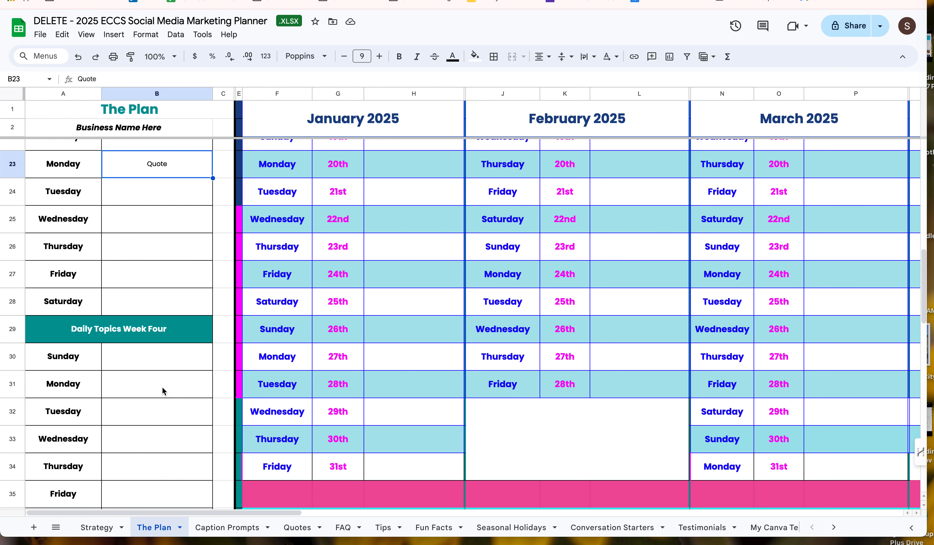
pyautogui.click(162, 387)
pyautogui.write('Quote')
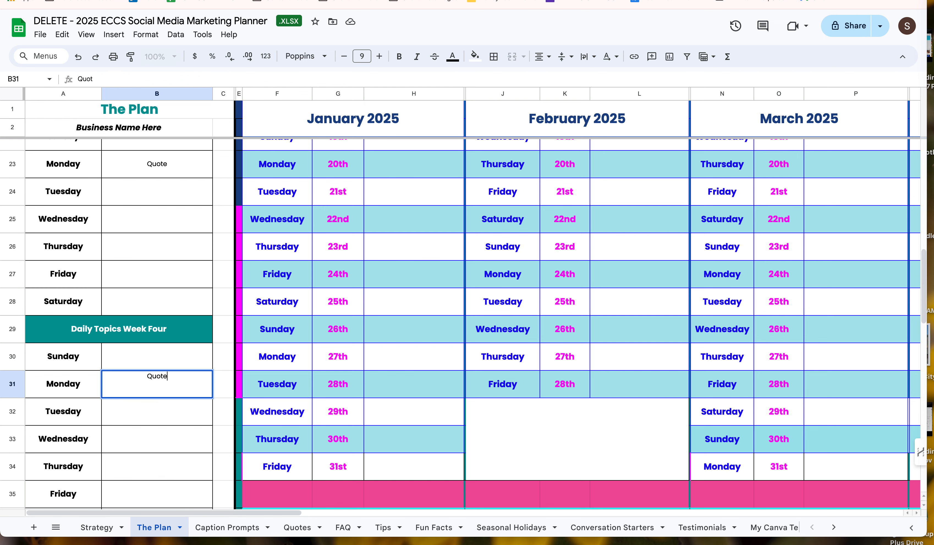
pyautogui.press('Return')
# Step: Enter "Quote" as the Monday topic in Week Five and Week Six of the daily topics
pyautogui.scroll(-5, 162, 390)
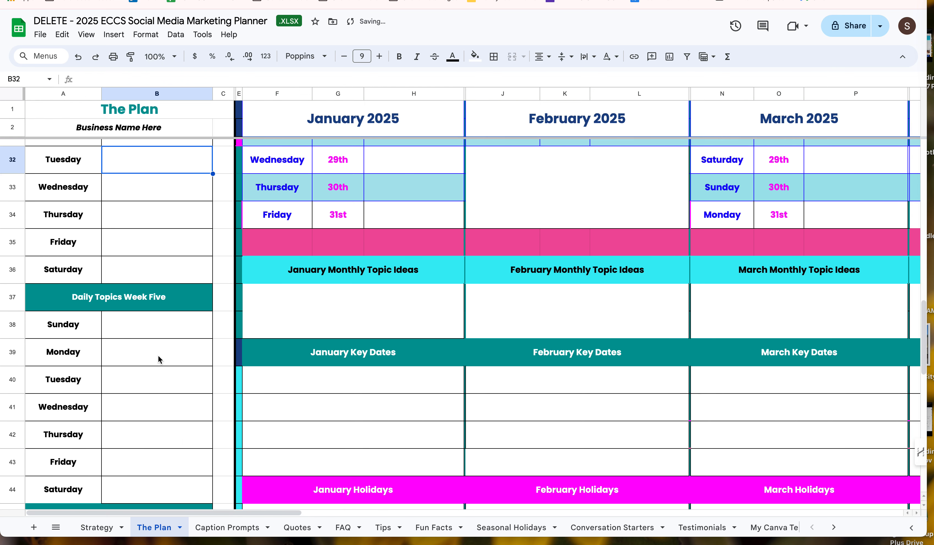
pyautogui.click(158, 359)
pyautogui.write('Quote')
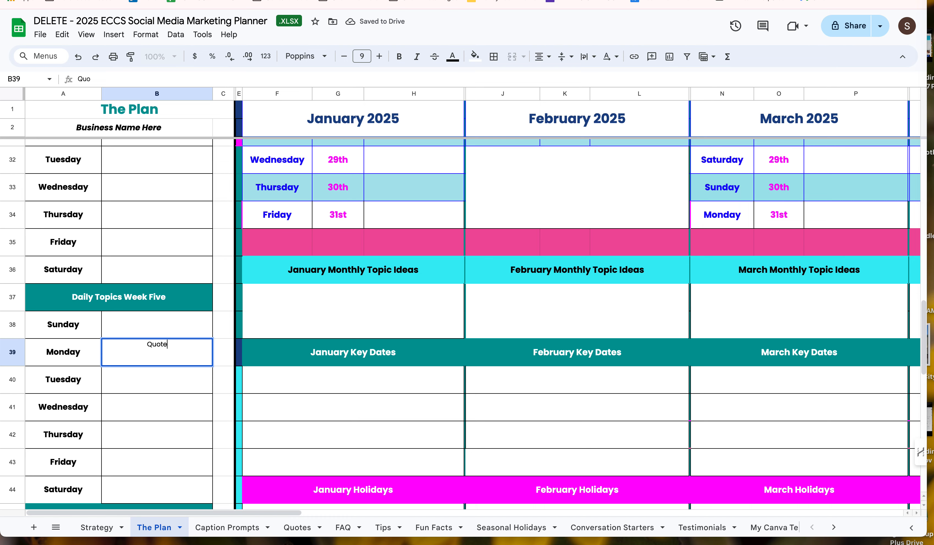
pyautogui.press('Return')
pyautogui.scroll(-3, 157, 412)
pyautogui.click(157, 408)
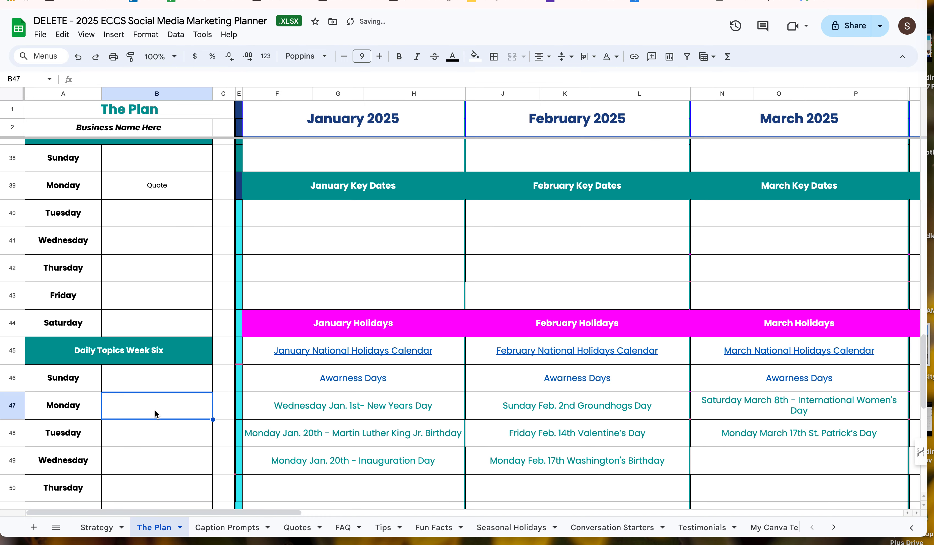
pyautogui.write('Quote')
pyautogui.press('Return')
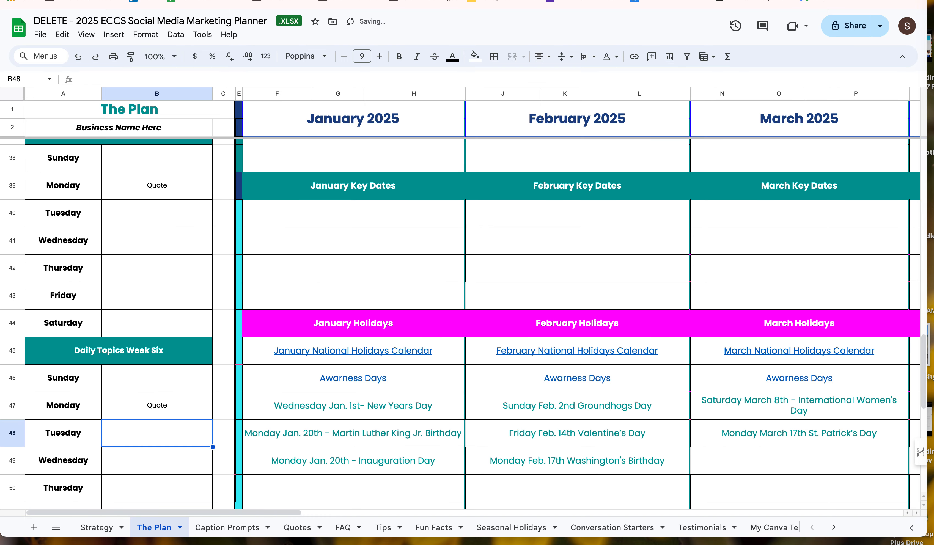
# Step: Replace the Monday, January 6th entry in the calendar with "My Birthday Post"
pyautogui.scroll(15, 450, 383)
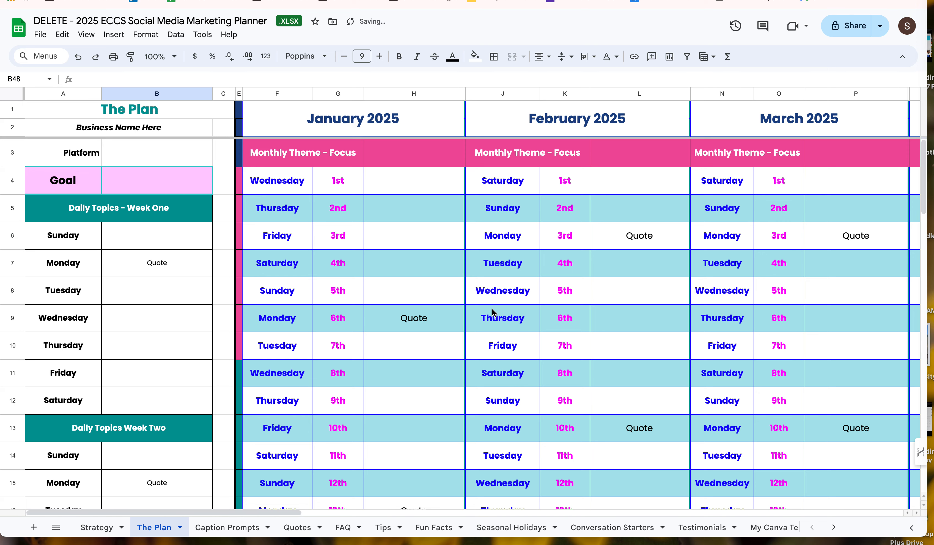
pyautogui.scroll(-1, 477, 323)
pyautogui.hscroll(10, 483, 320)
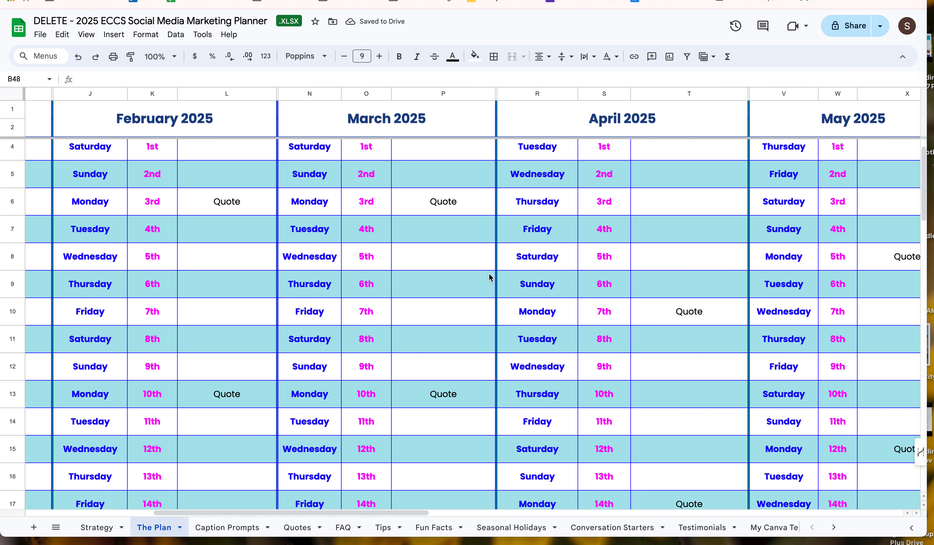
pyautogui.hscroll(2, 495, 292)
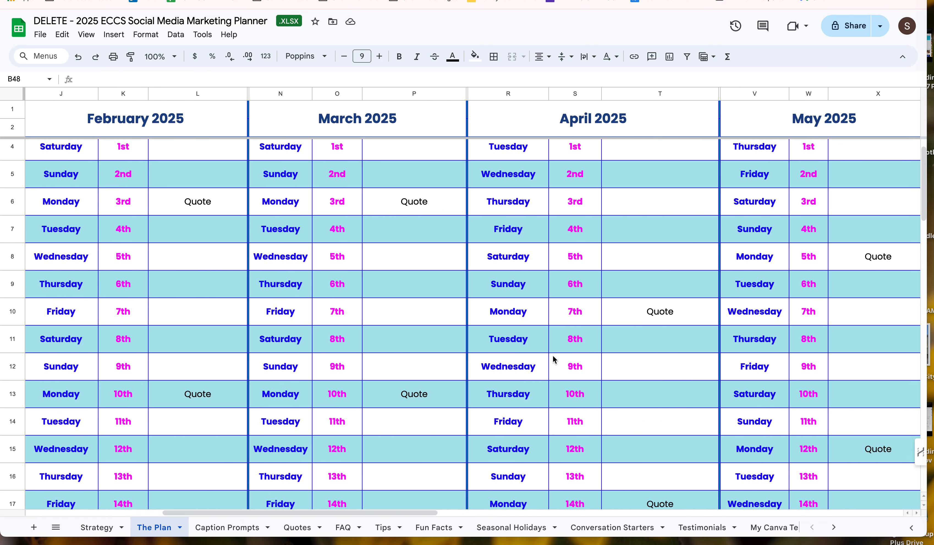
pyautogui.hscroll(-12, 556, 358)
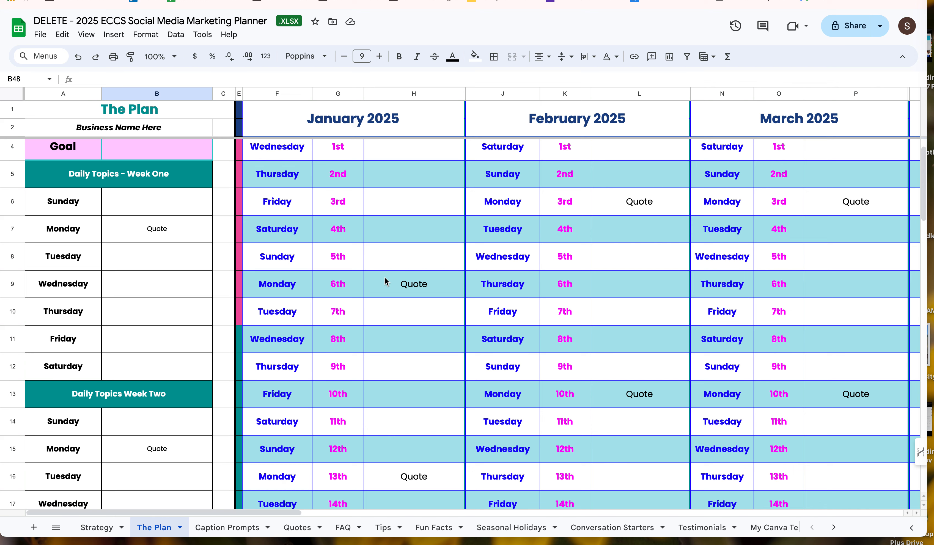
pyautogui.doubleClick(406, 286)
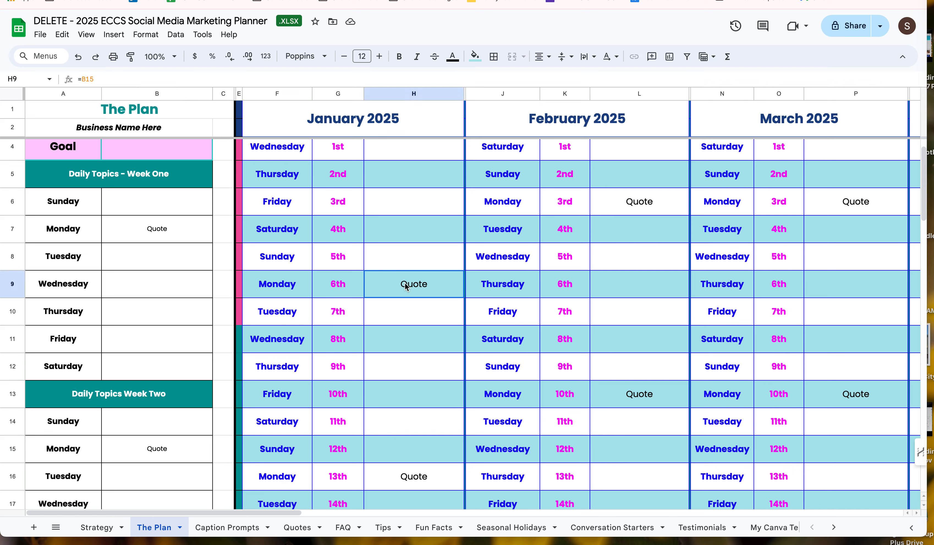
pyautogui.click(401, 339)
pyautogui.click(404, 287)
pyautogui.write('My ')
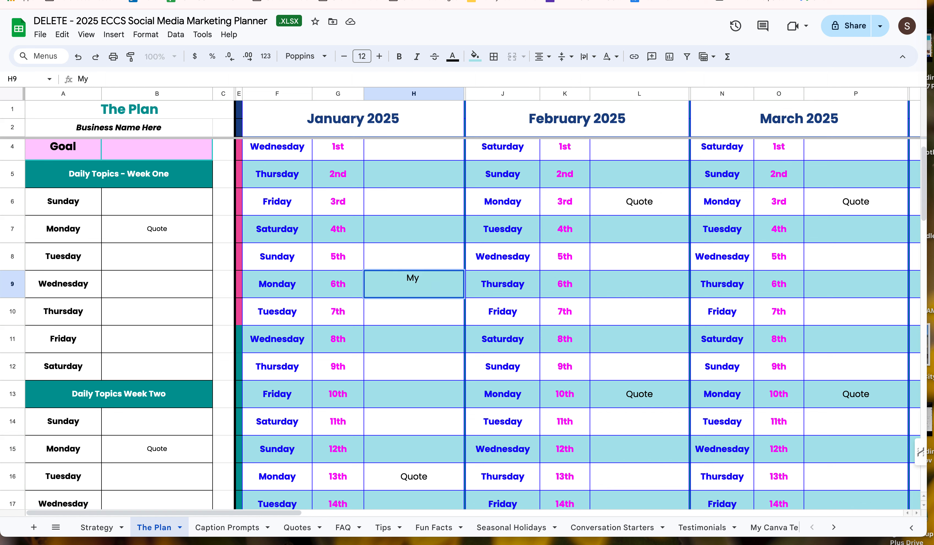
pyautogui.write('Bi')
pyautogui.write('thday Post')
pyautogui.scroll(-1, 402, 303)
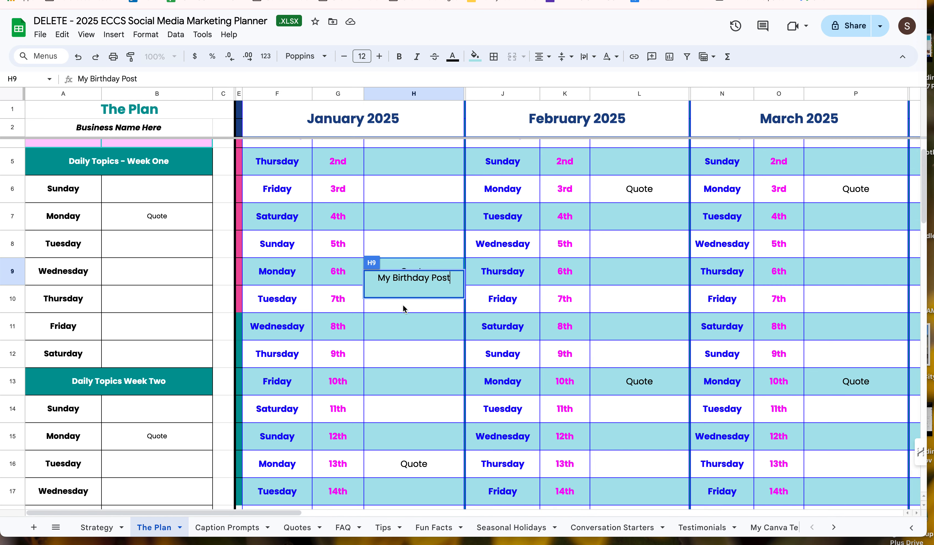
pyautogui.press('Return')
# Step: Replace the Monday, January 13th entry in the calendar with "JK Rowling Quote"
pyautogui.click(409, 463)
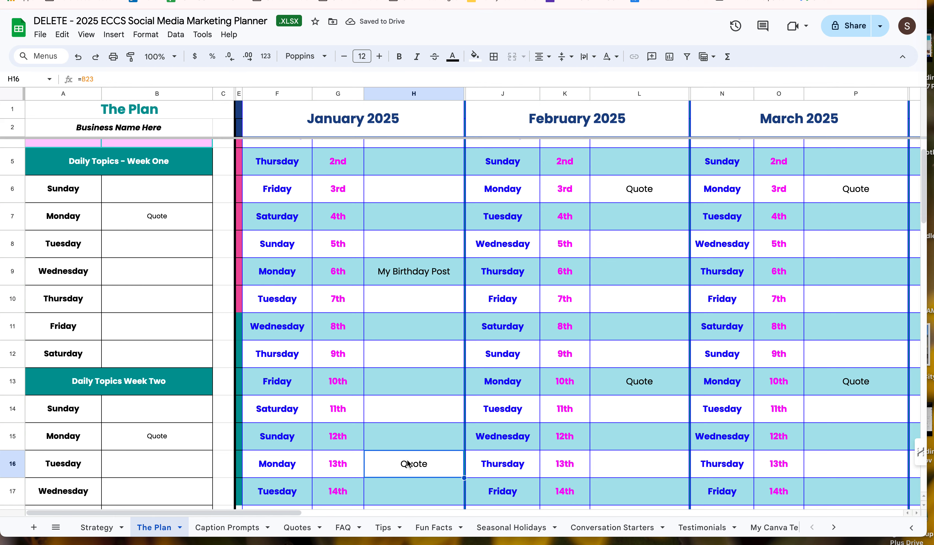
pyautogui.write('JK')
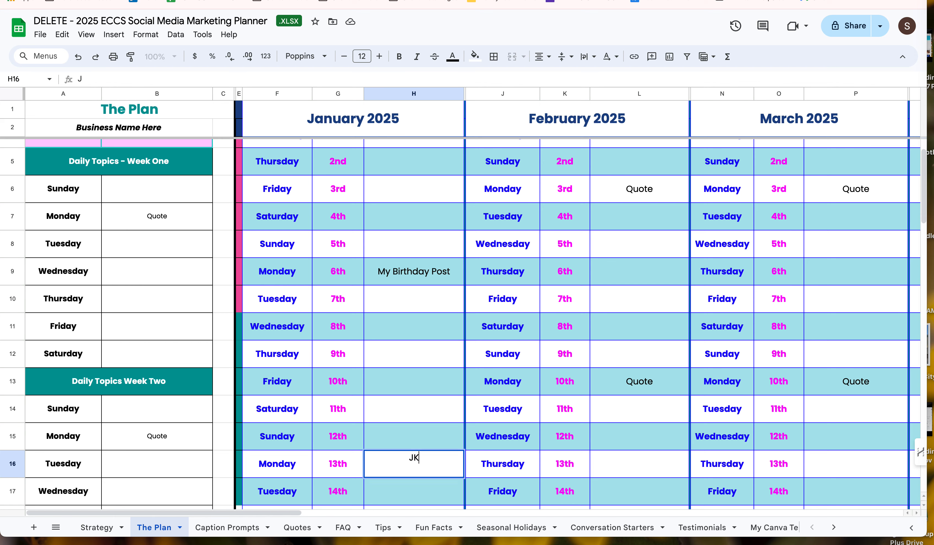
pyautogui.write(' Rowling Quote')
pyautogui.press('Return')
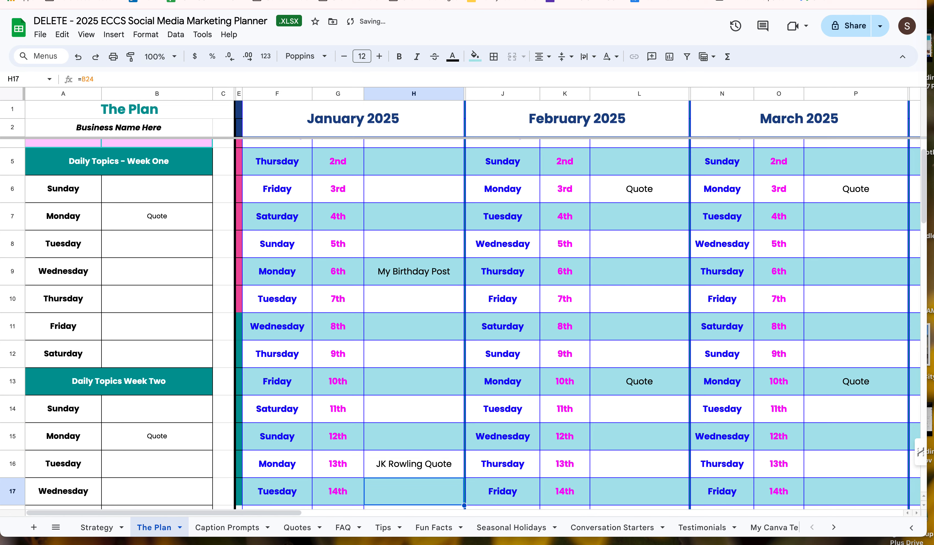
# Step: Open the Caption Prompts sheet and examine the ChatGPT prompts for each post type
pyautogui.scroll(-3, 441, 442)
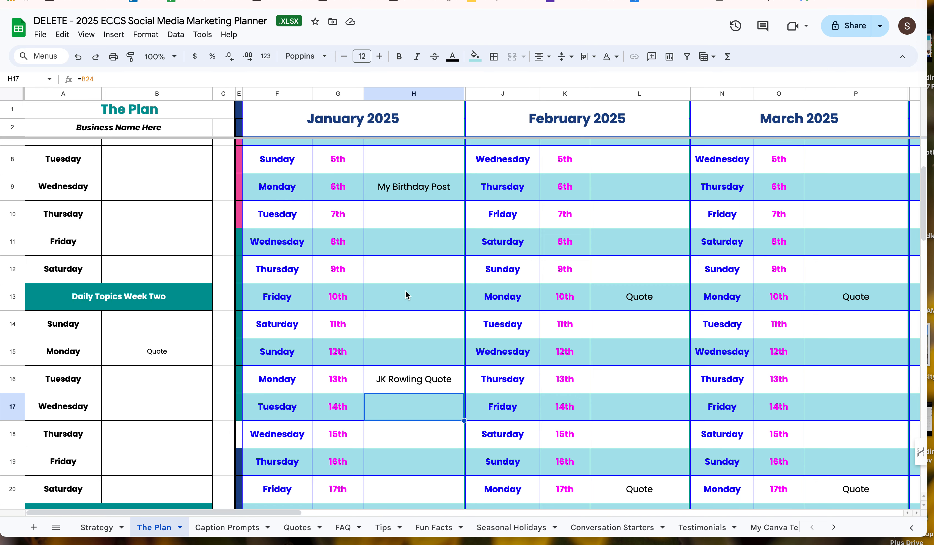
pyautogui.scroll(3, 406, 294)
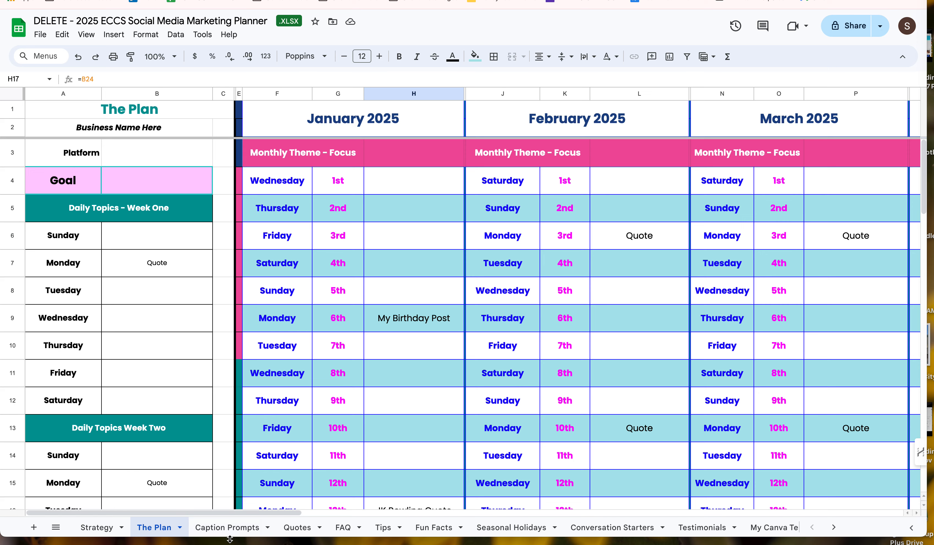
pyautogui.click(228, 528)
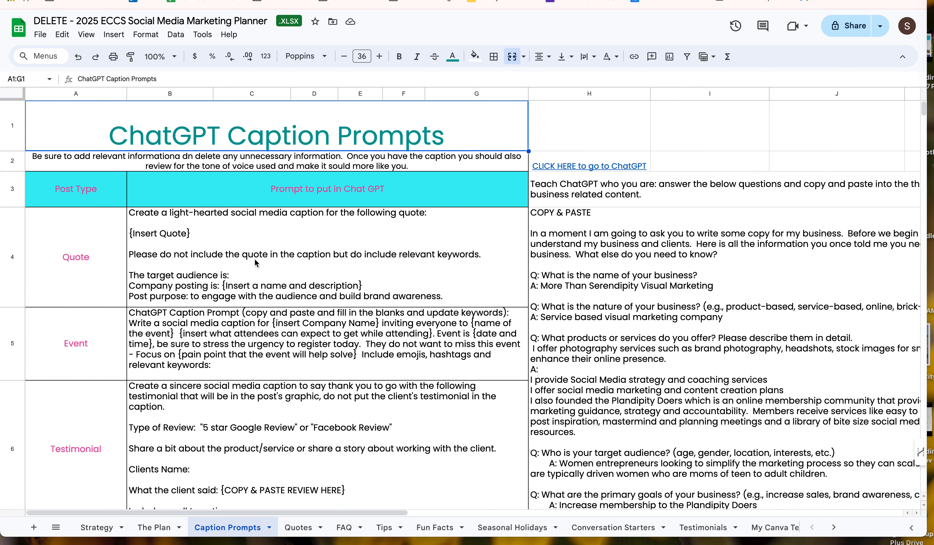
pyautogui.scroll(-2, 333, 307)
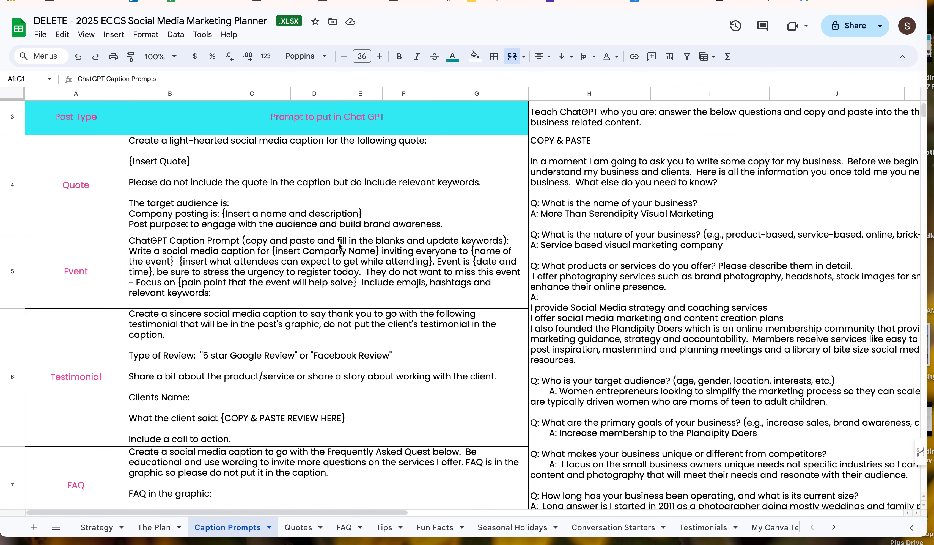
# Step: Look through the Quotes, FAQ, Tips, Fun Facts and Seasonal Holidays sheets
pyautogui.click(301, 528)
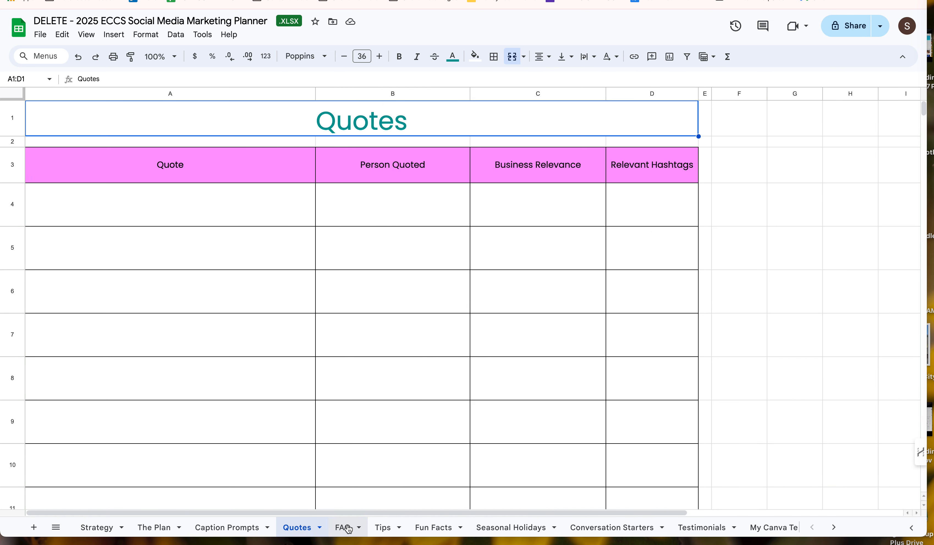
pyautogui.click(348, 528)
pyautogui.click(383, 529)
pyautogui.click(429, 531)
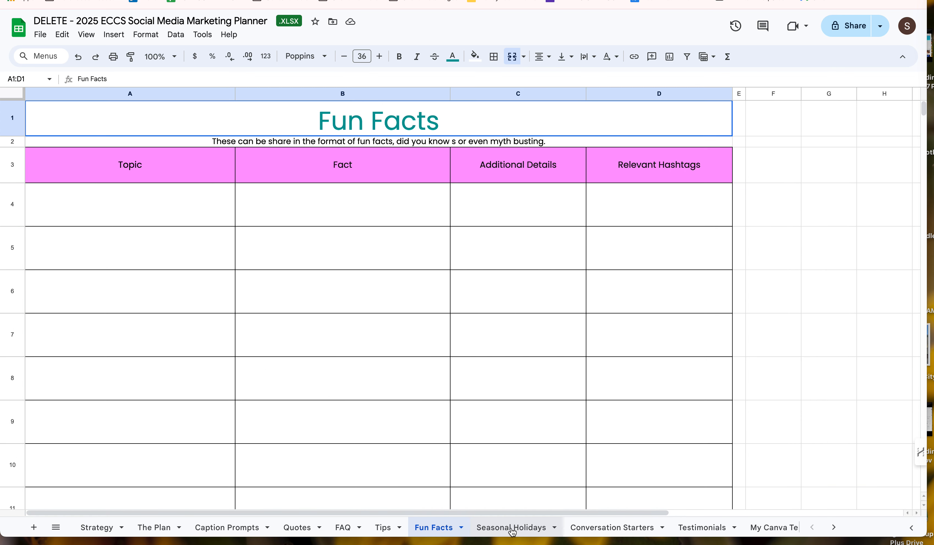
pyautogui.click(509, 530)
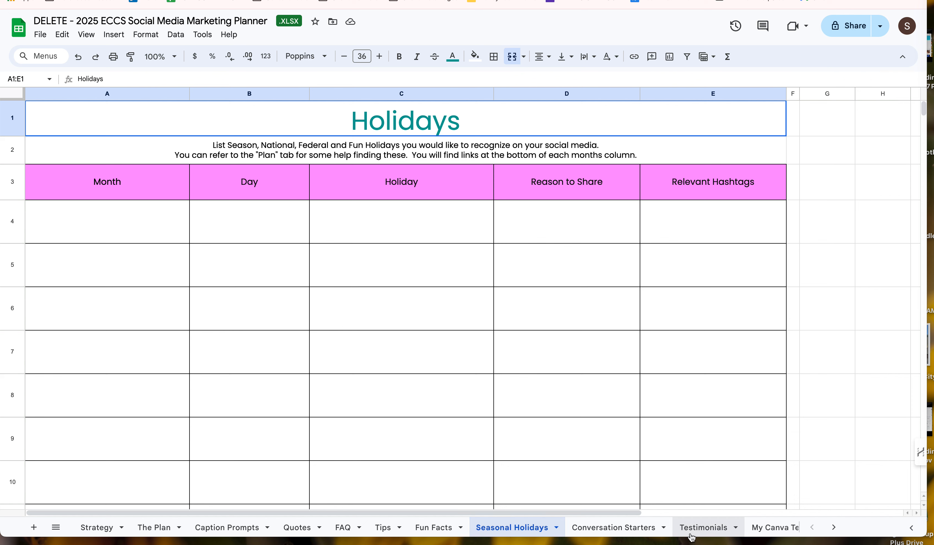
# Step: Examine the post types on the My Canva Templates sheet and return to The Plan sheet
pyautogui.hscroll(2, 692, 528)
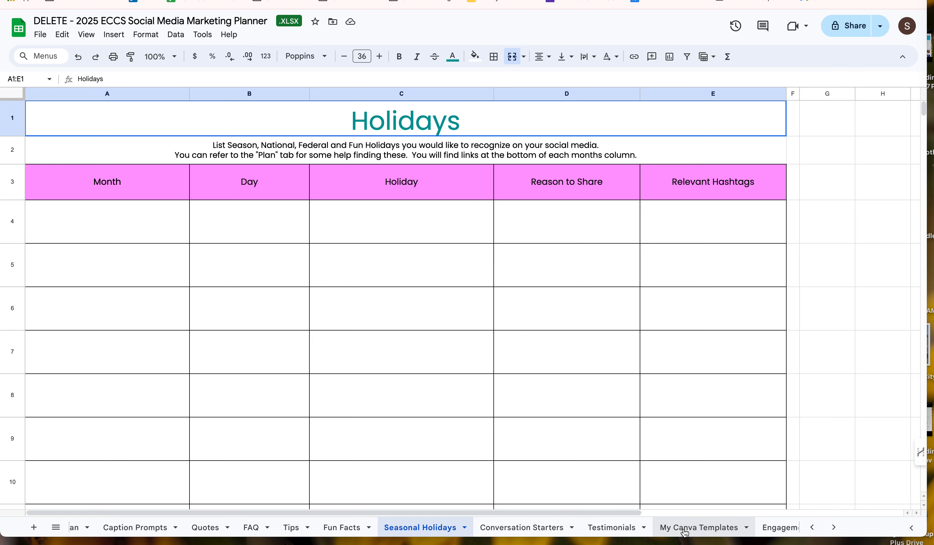
pyautogui.click(678, 532)
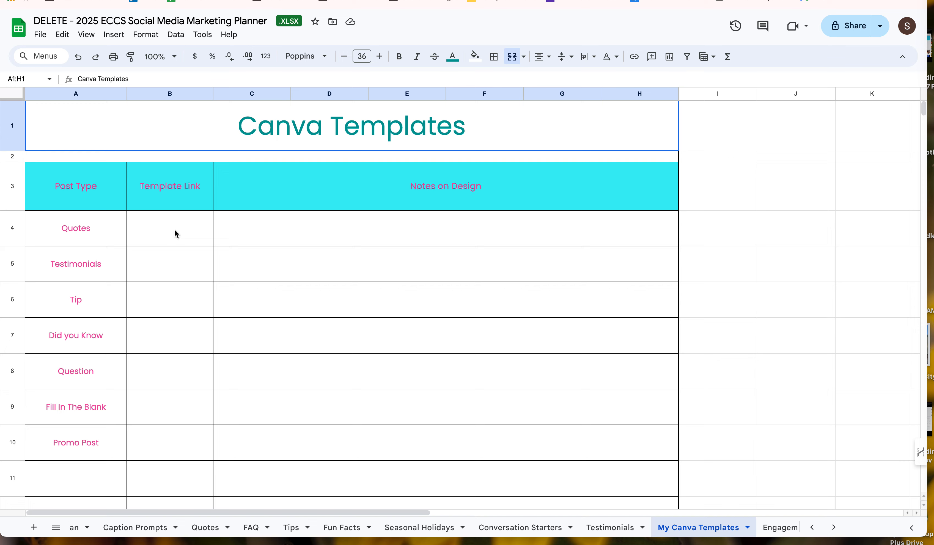
pyautogui.scroll(-1, 597, 482)
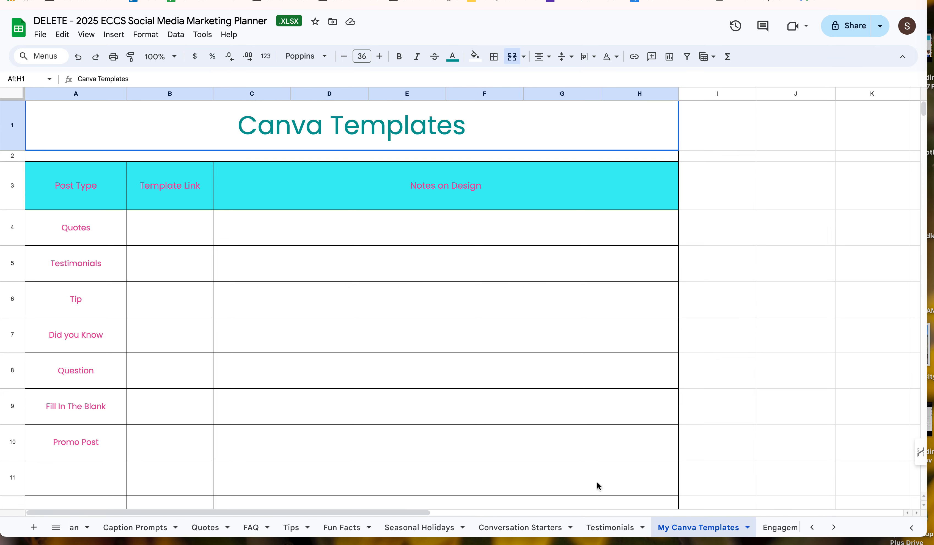
pyautogui.hscroll(2, 715, 530)
pyautogui.hscroll(1, 715, 530)
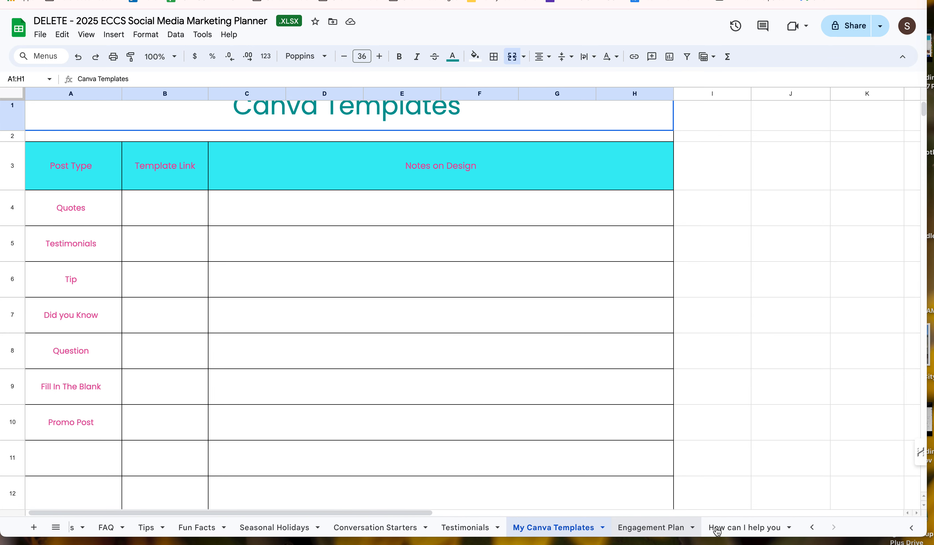
pyautogui.hscroll(-3, 602, 528)
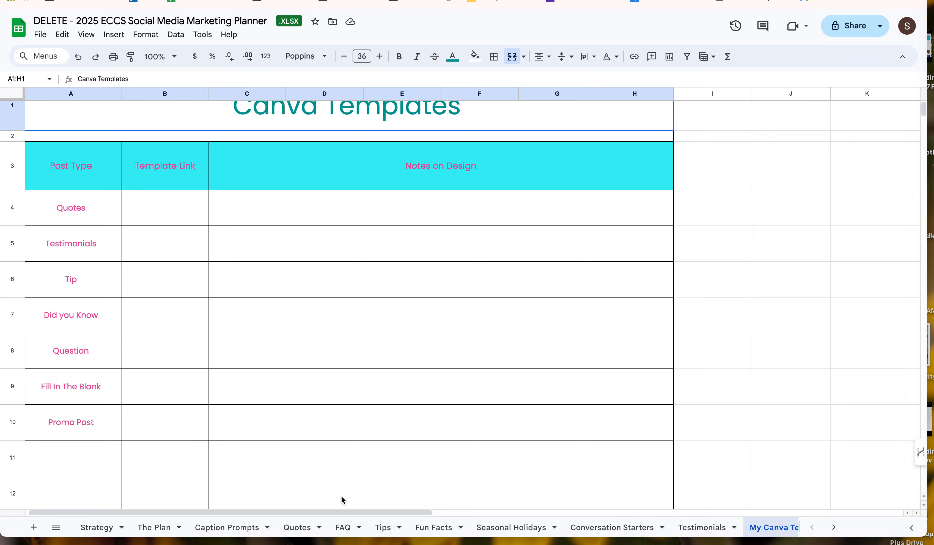
pyautogui.click(153, 531)
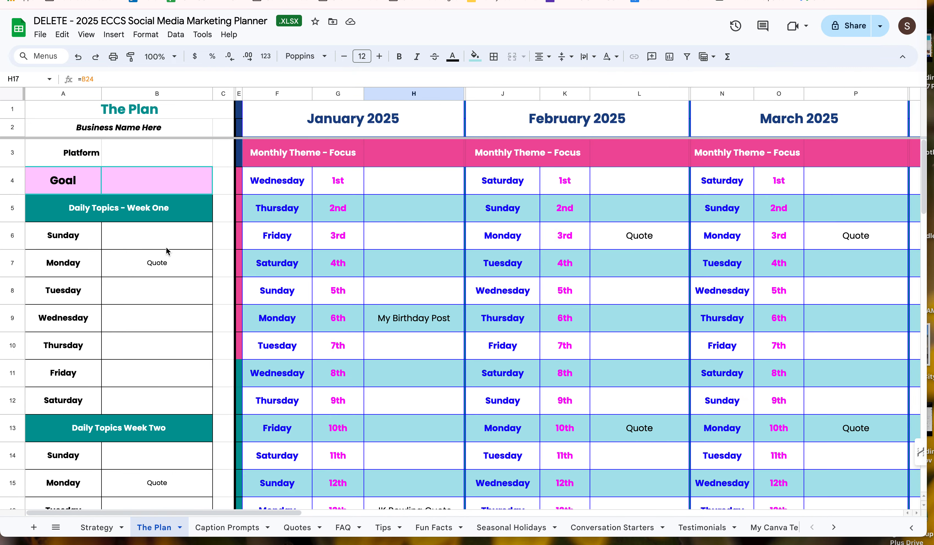